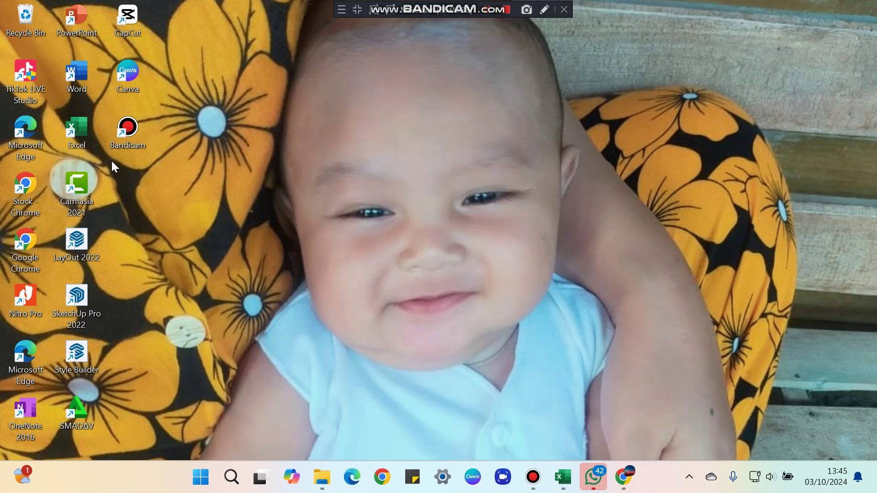
Step: Launch Excel with a new blank workbook and enlarge its window to fill the screen
double_click(80, 132)
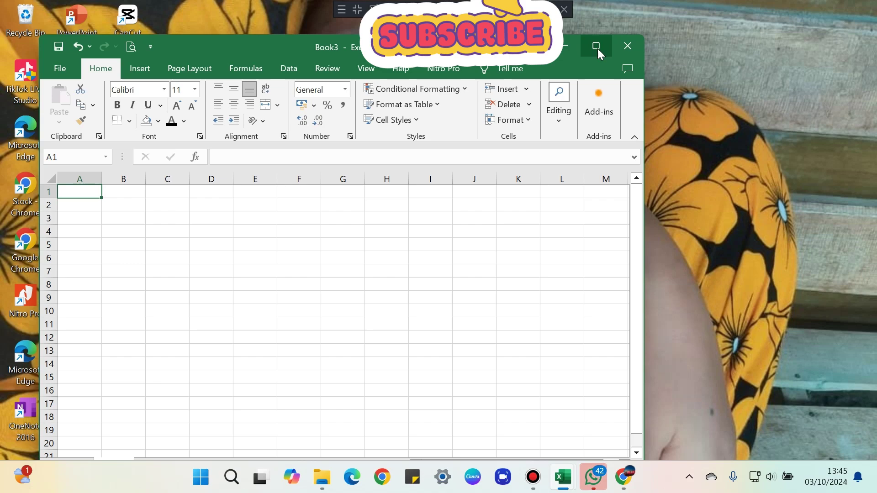
left_click(597, 44)
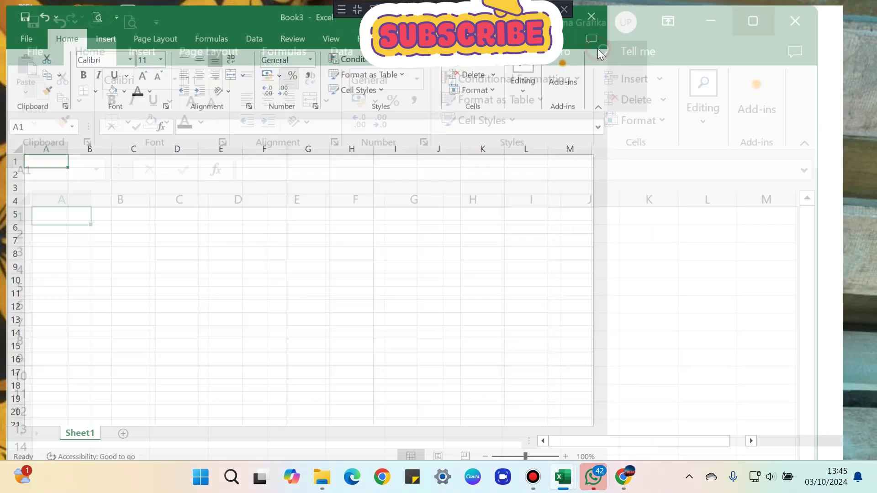
left_click(489, 12)
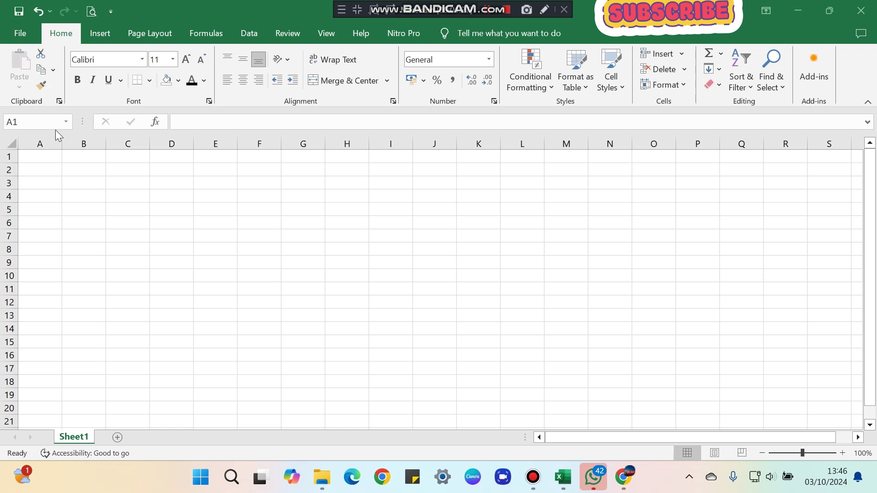
Step: Examine the active cell's reference in the Name Box and the empty formula bar for cell A1
left_click(29, 121)
left_click(29, 121)
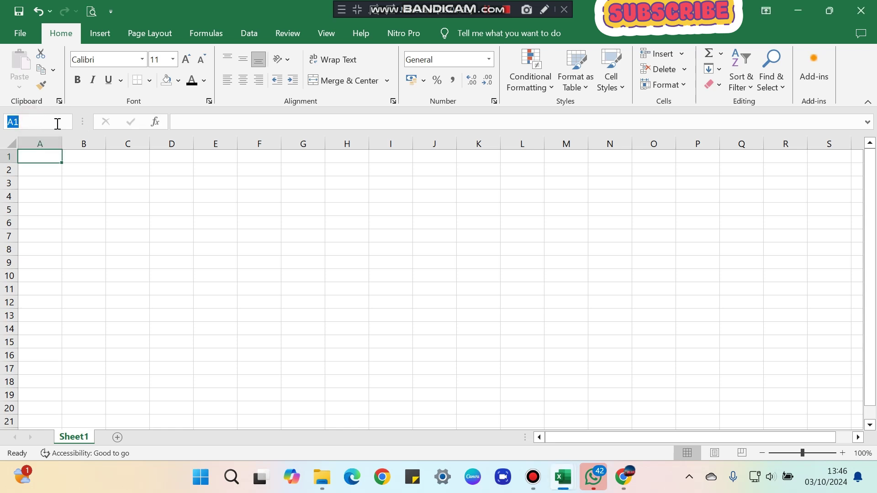
left_click(184, 121)
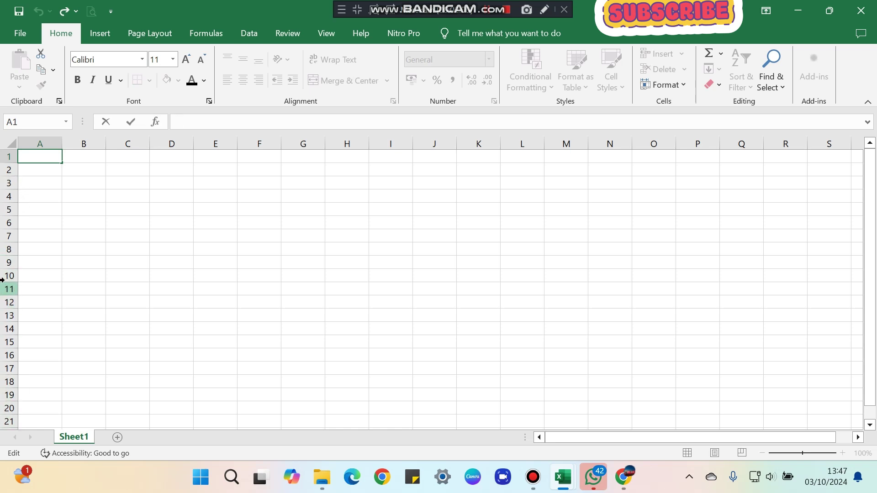
Step: Select individual cells across columns C to E, ending on D4, to examine how cells are referenced
left_click(131, 209)
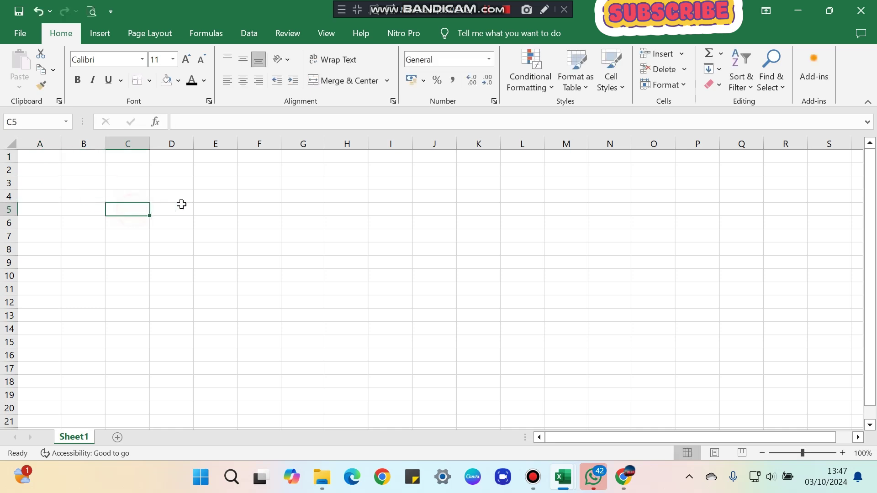
left_click(201, 200)
left_click(228, 225)
left_click(208, 265)
left_click(166, 251)
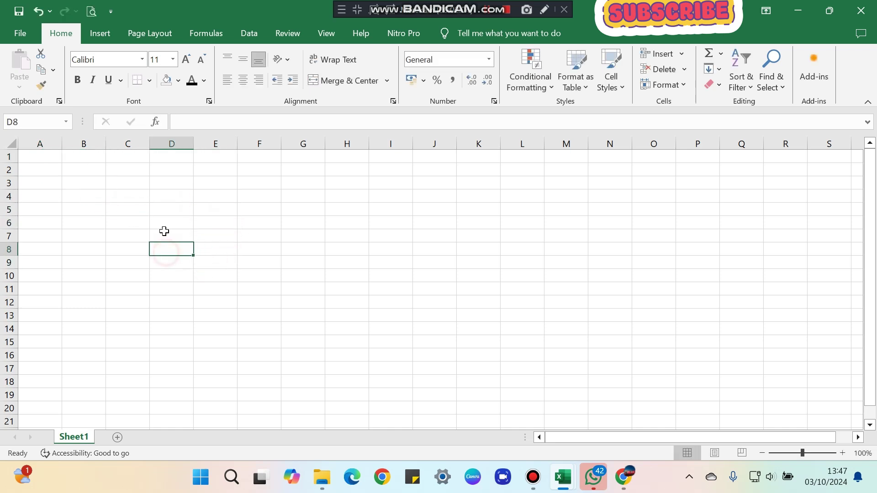
left_click(165, 223)
left_click(178, 210)
left_click(188, 195)
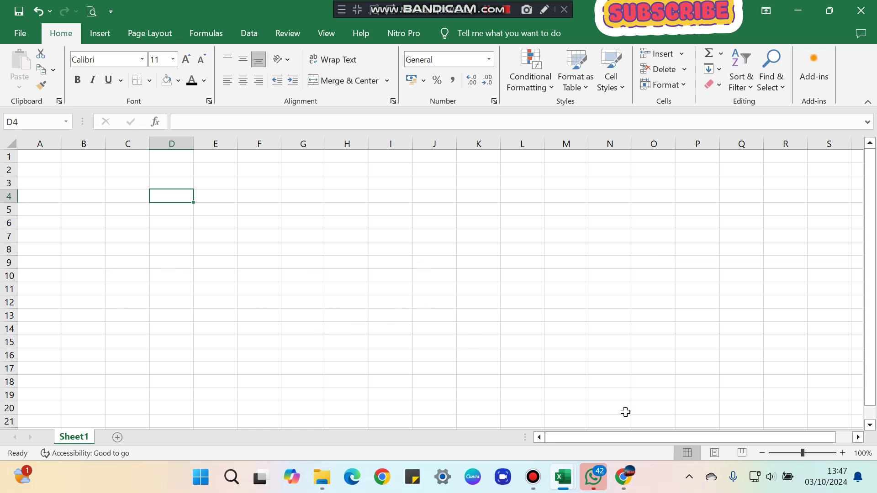
Step: View the sheet in Page Layout and Page Break Preview, and return it to Normal view
mouse_move(615, 439)
left_mouse_down()
mouse_move(647, 434)
mouse_move(609, 432)
mouse_move(634, 432)
mouse_move(618, 435)
left_mouse_up()
left_click_drag(867, 275, 872, 304)
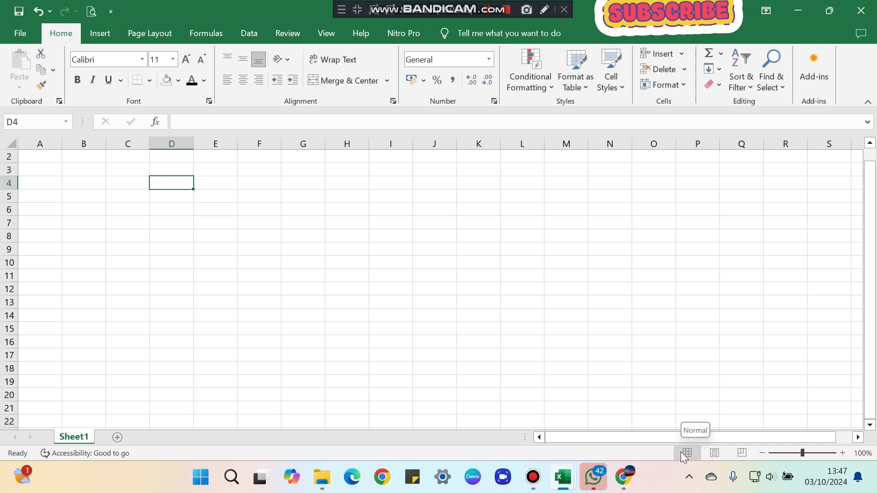
left_click(716, 453)
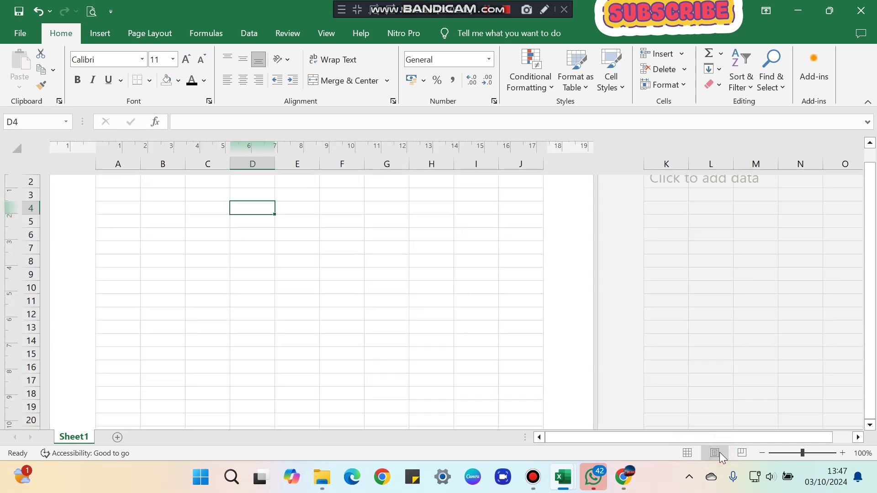
left_click(742, 452)
left_click(686, 452)
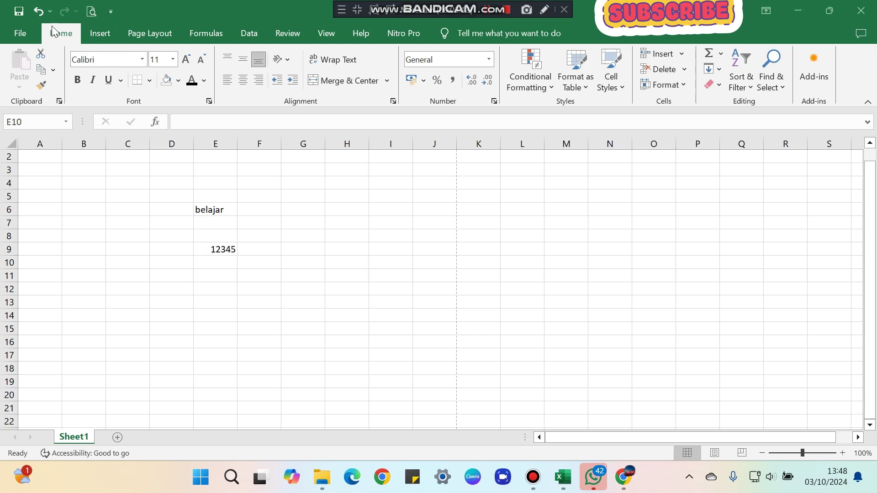
Step: Look over the file management commands such as New, Open and Save, and return to the worksheet
left_click(21, 32)
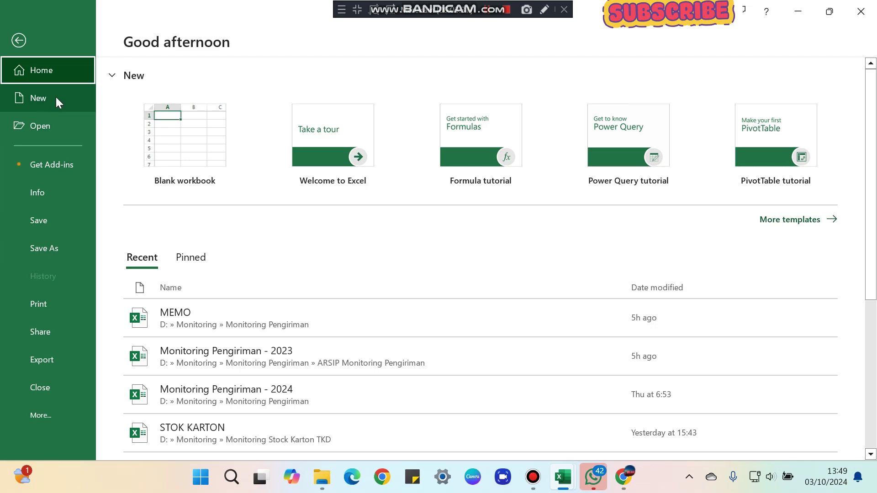
left_click(17, 39)
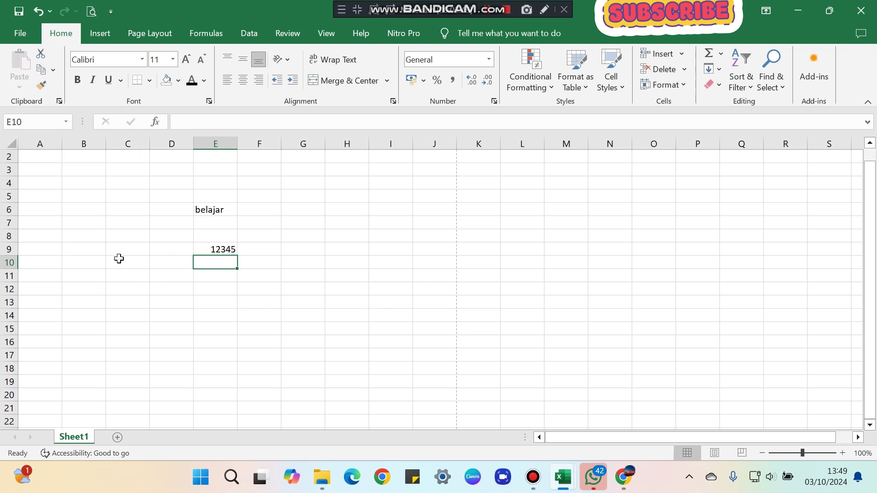
left_click(132, 236)
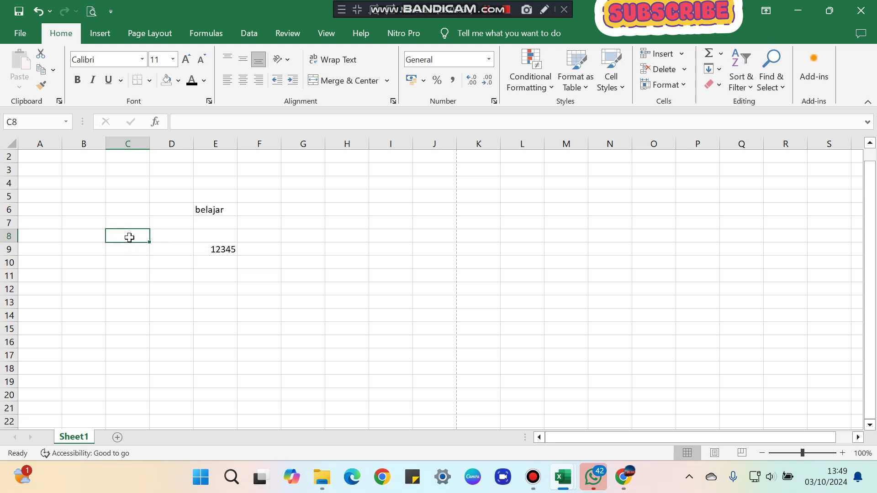
left_click(129, 207)
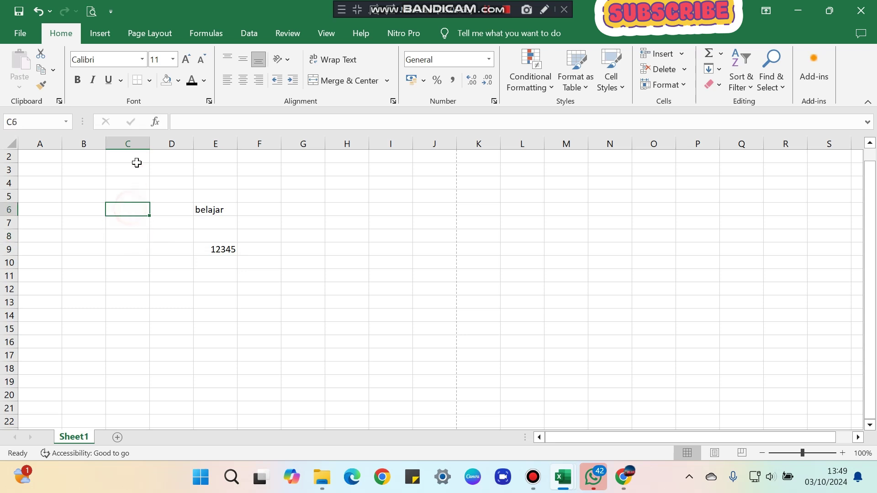
left_click(130, 99)
Step: Make the word "belajar" in cell E6 bold, italic and underlined
left_click(211, 205)
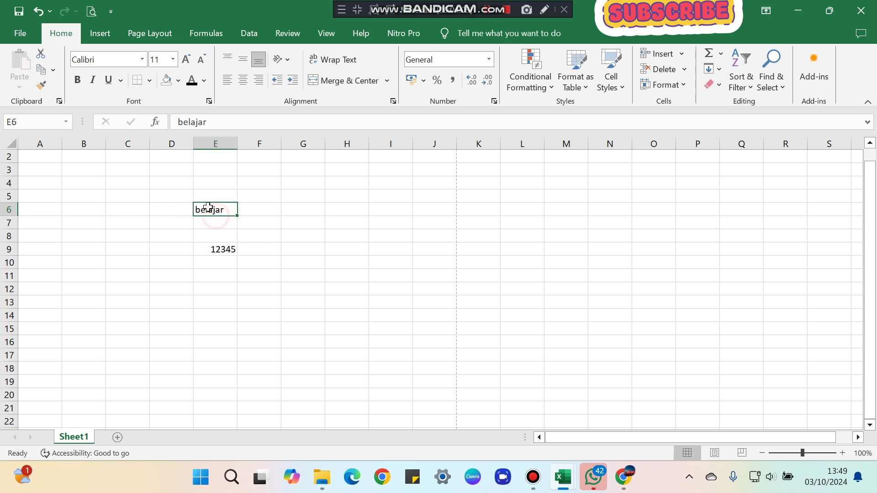
left_click(78, 82)
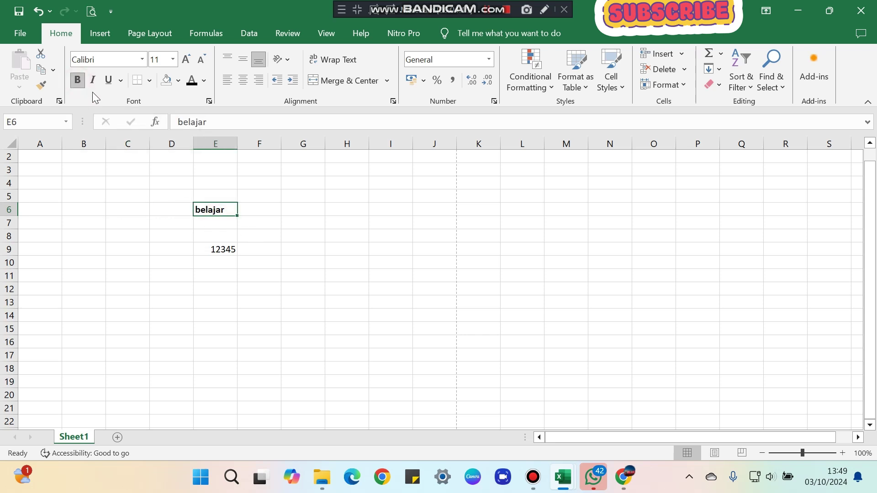
left_click(94, 82)
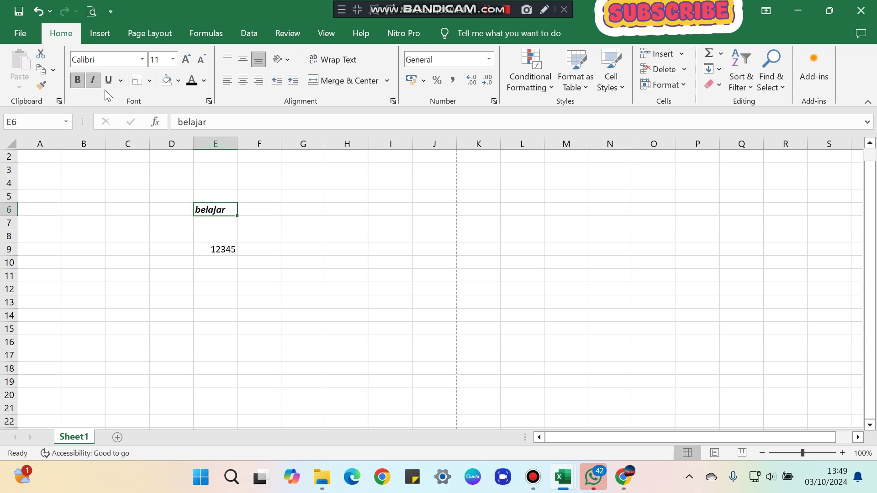
left_click(110, 82)
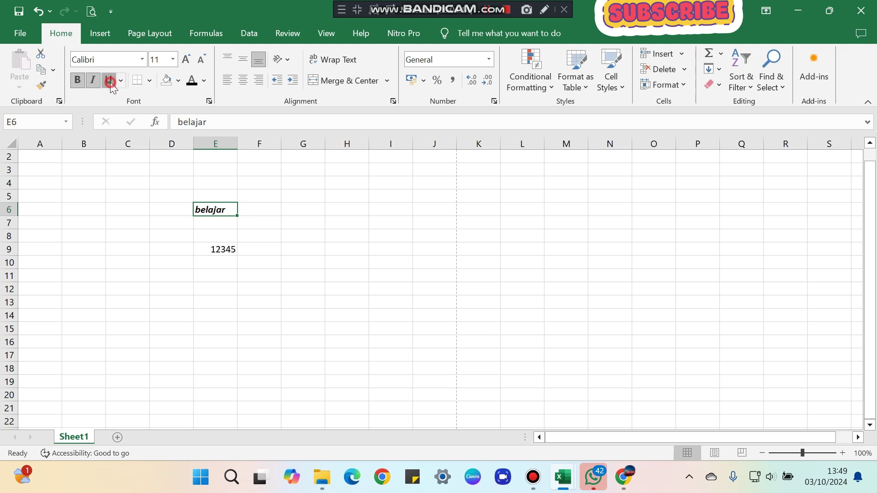
Step: Change the font of "belajar" to Arial Black and set its size to 22
left_click(143, 60)
left_click(136, 257)
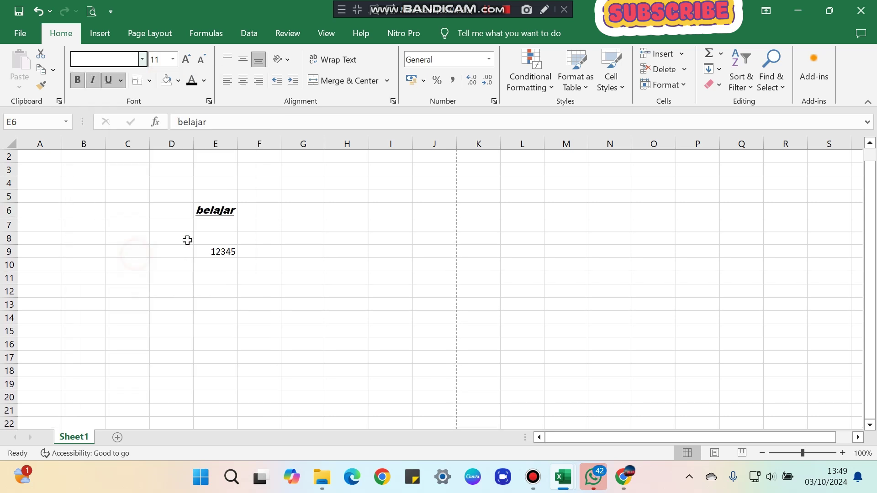
left_click(171, 62)
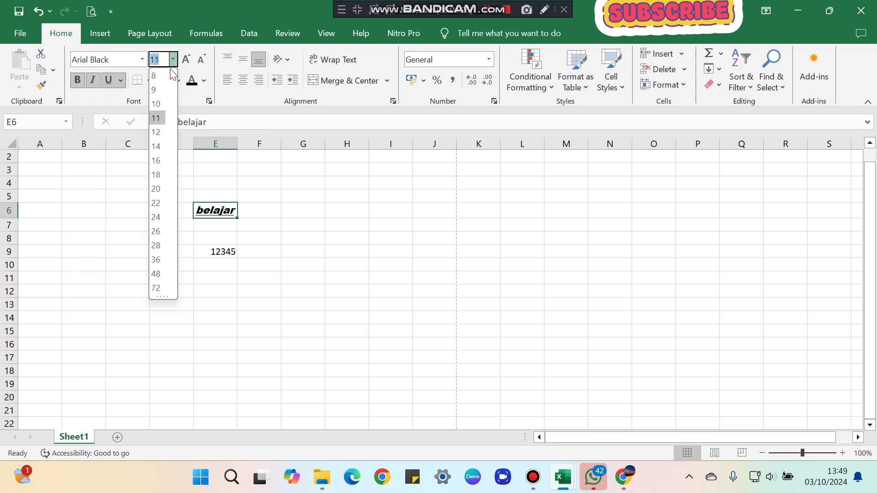
left_click(155, 203)
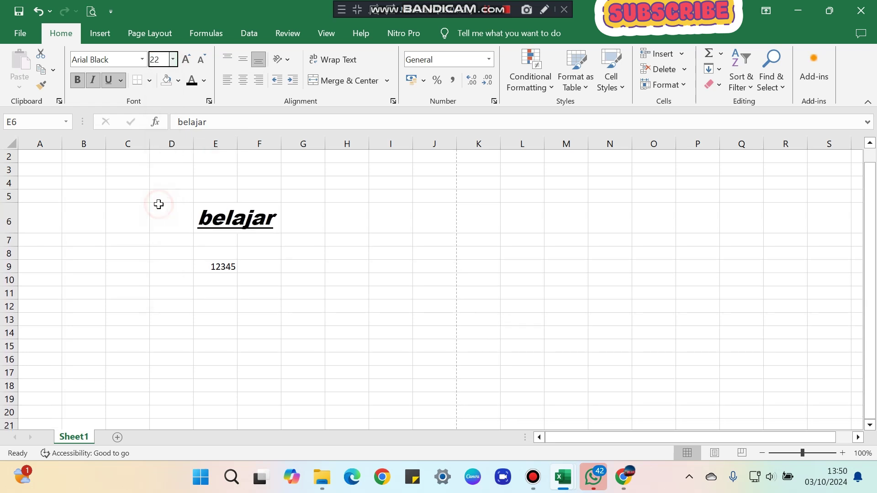
left_click(185, 58)
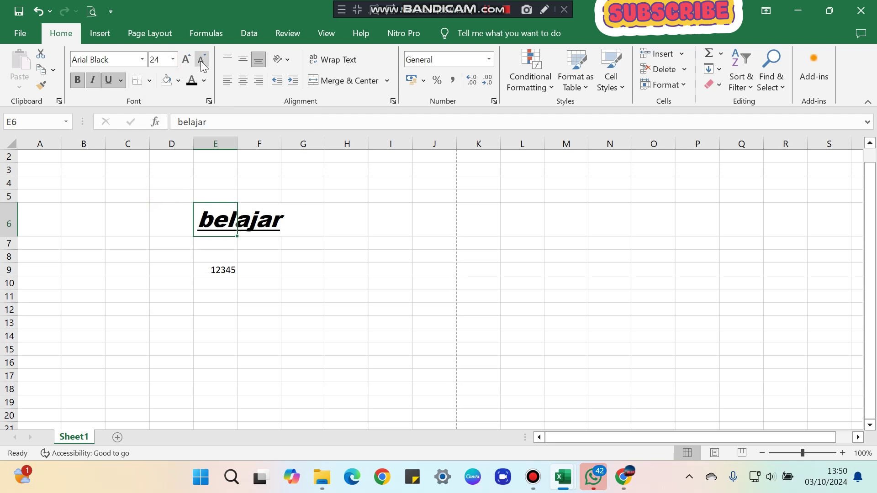
left_click(201, 60)
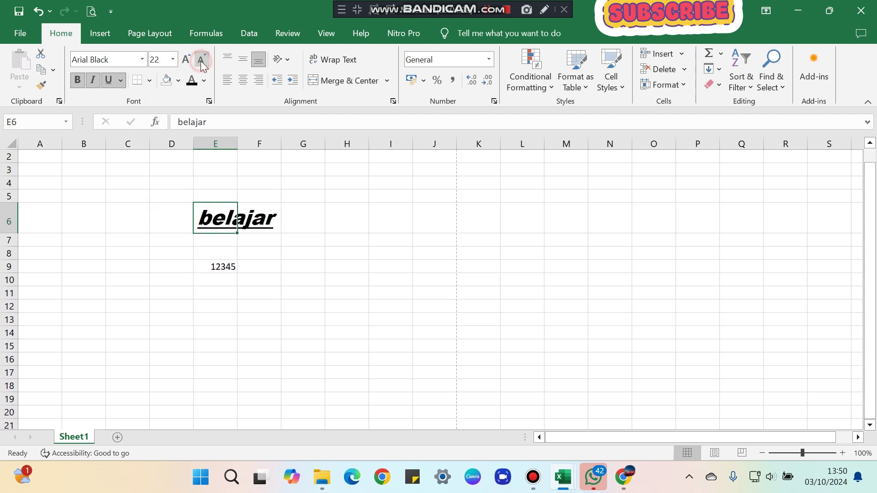
Step: Fill cell E6 with the lightest gold theme colour and set its font colour to standard yellow
left_click(177, 85)
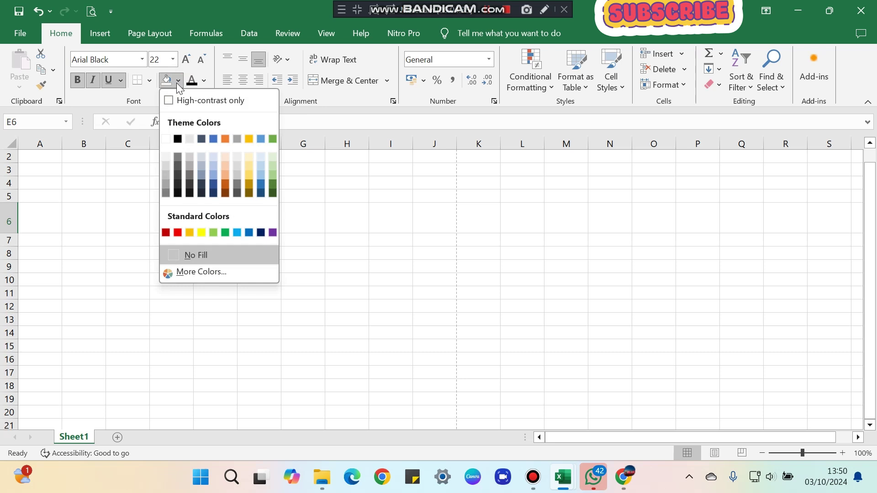
left_click(252, 161)
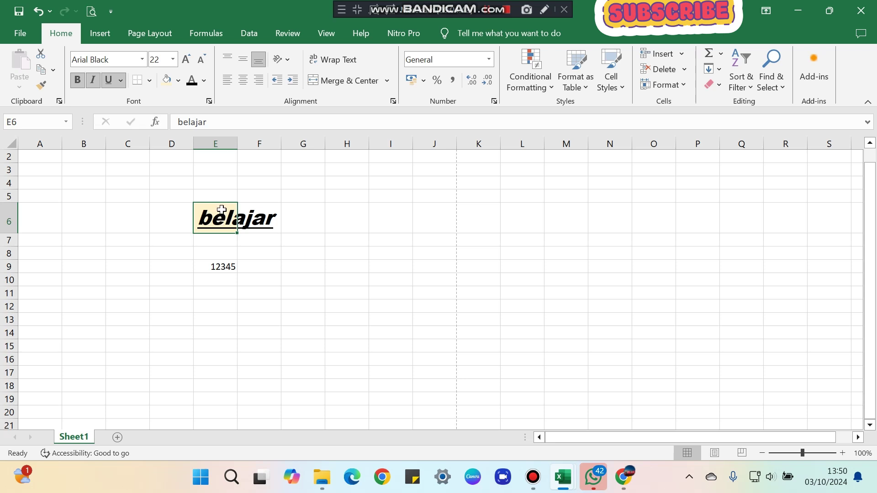
left_click(204, 80)
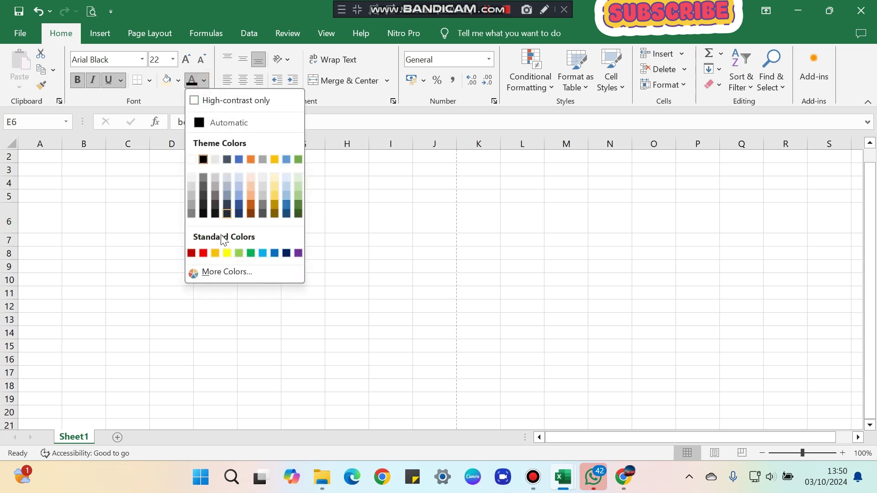
left_click(227, 253)
left_click(320, 229)
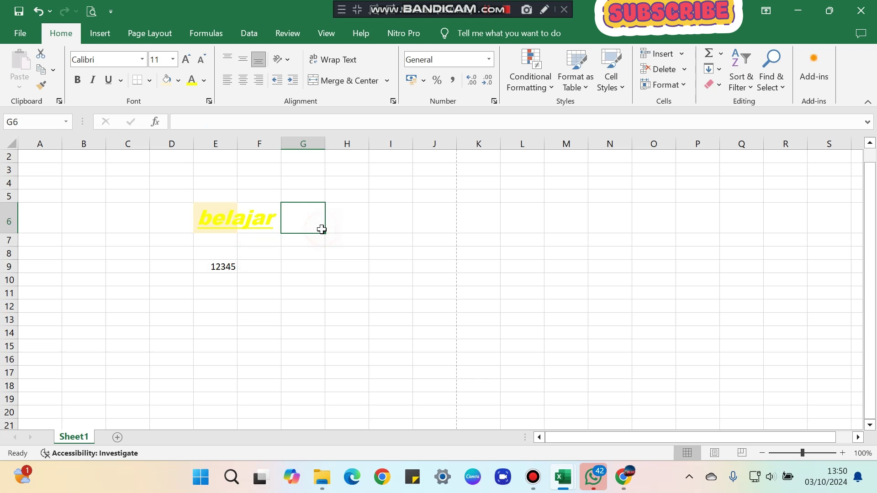
Step: Widen column E to hold the whole word "belajar" and try centre, right and left alignment on E6
left_click(219, 218)
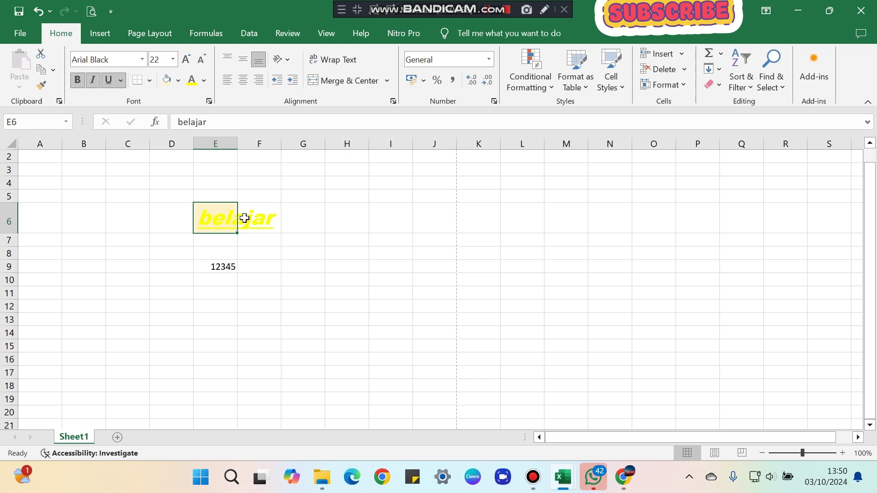
left_click_drag(238, 143, 331, 158)
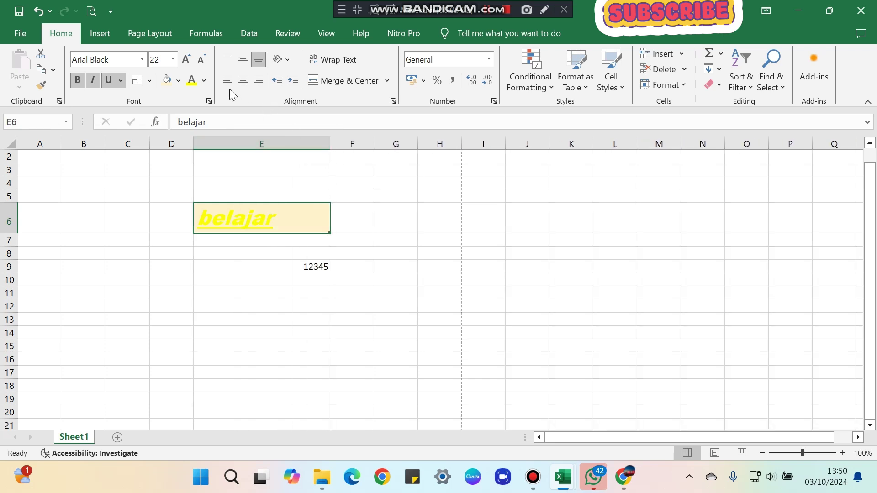
left_click(243, 80)
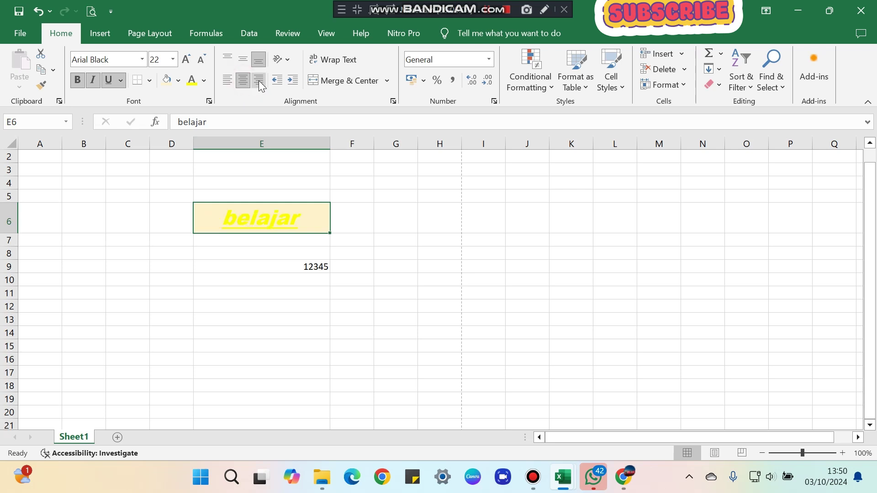
left_click(259, 80)
left_click(228, 81)
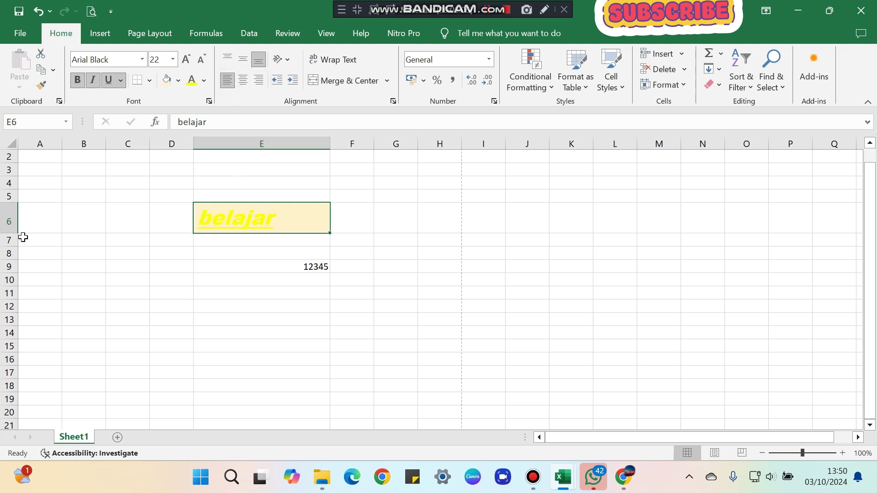
Step: Increase the height of row 6 and centre "belajar" in its cell both vertically and horizontally
left_click_drag(15, 233, 13, 258)
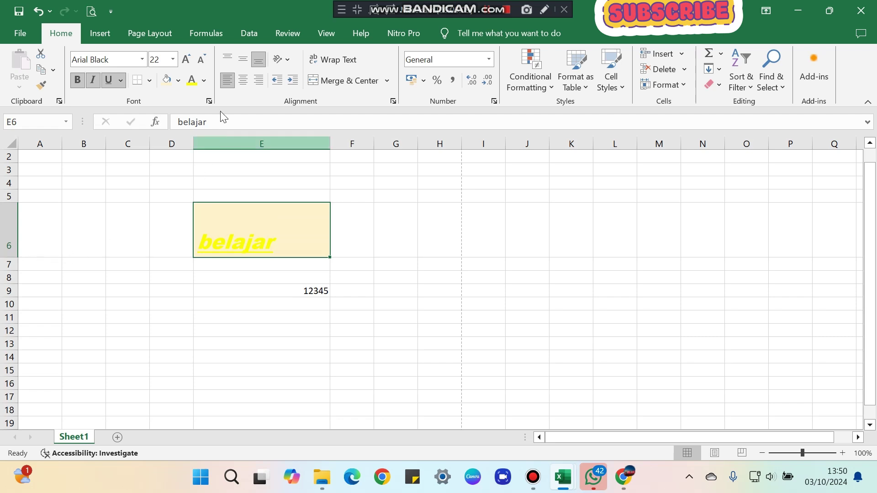
left_click(240, 57)
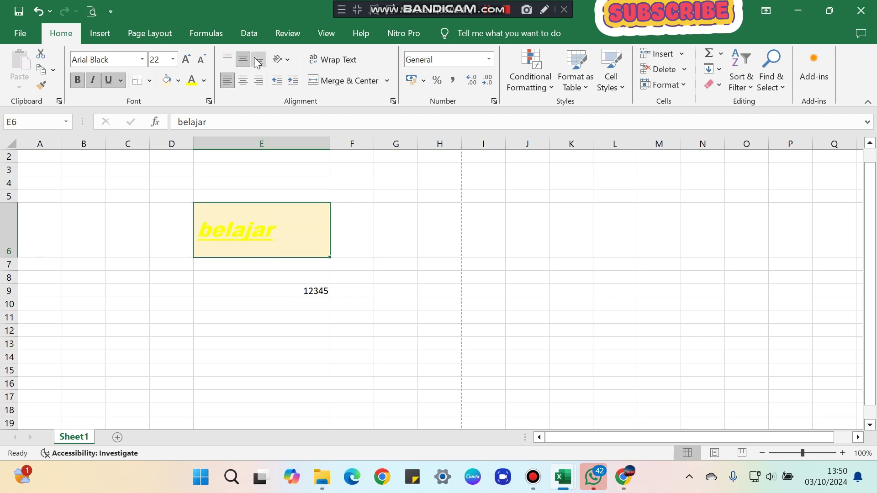
left_click(242, 81)
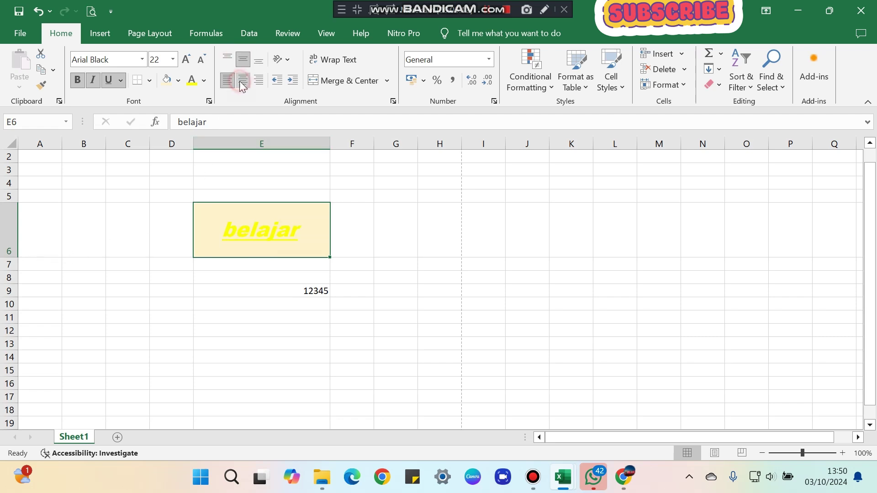
Step: Try bottom alignment on E6, align "belajar" to the top of the cell, and merge and centre E6:G6
left_click(260, 59)
left_click(227, 59)
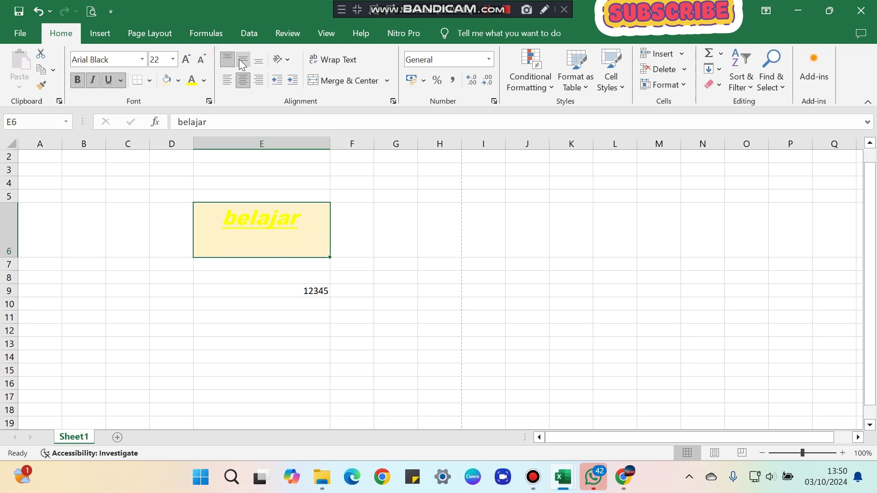
left_click(290, 221)
left_click_drag(290, 221, 395, 218)
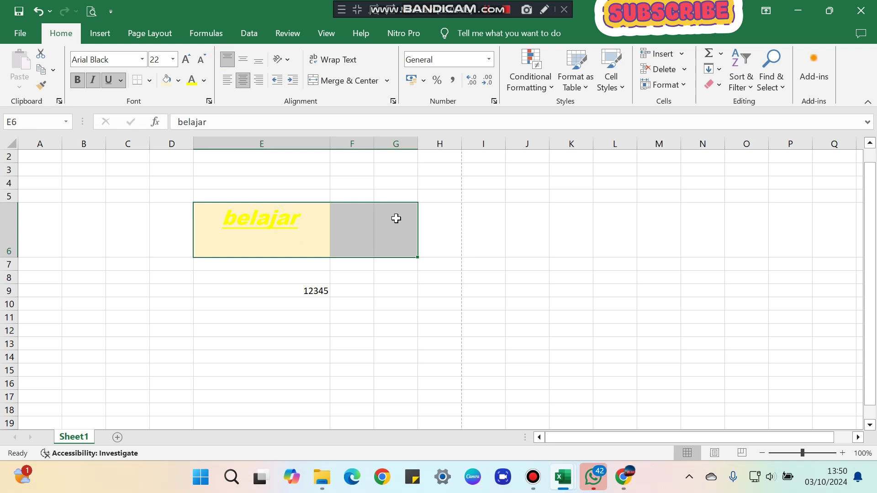
left_click(356, 82)
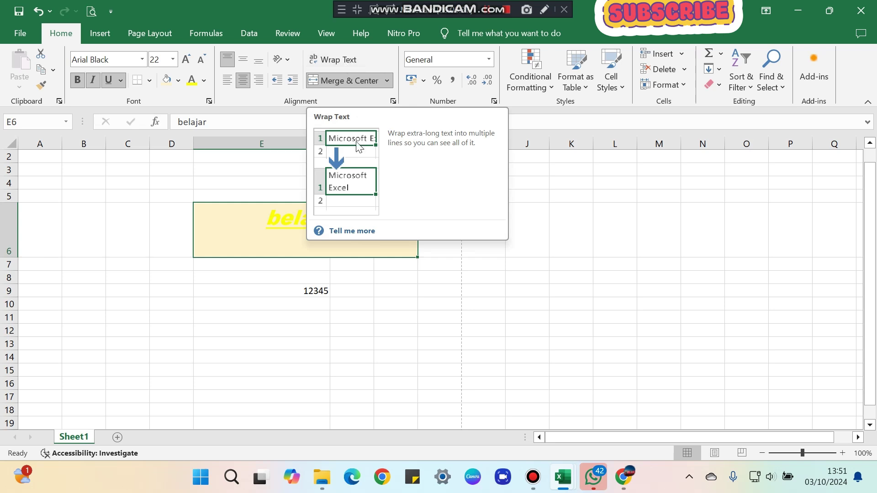
Step: Undo the last format change, try the percent style on the number in E9, and undo it
key("ctrl+z")
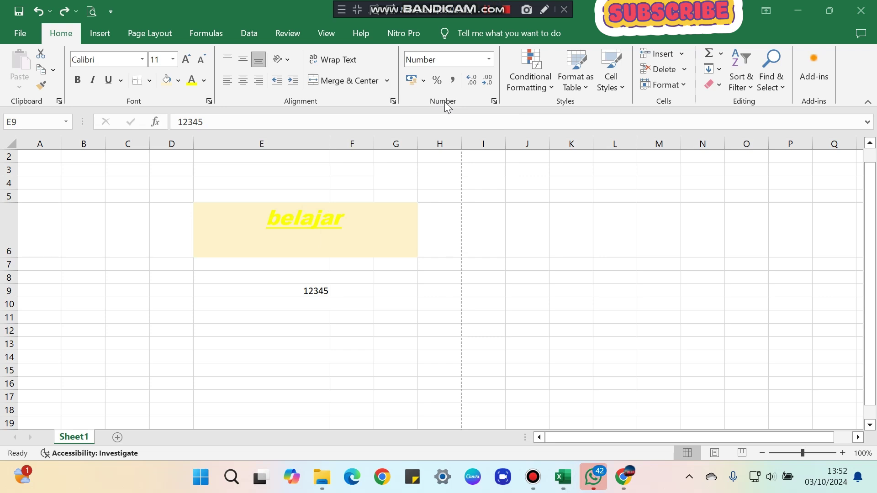
left_click(305, 297)
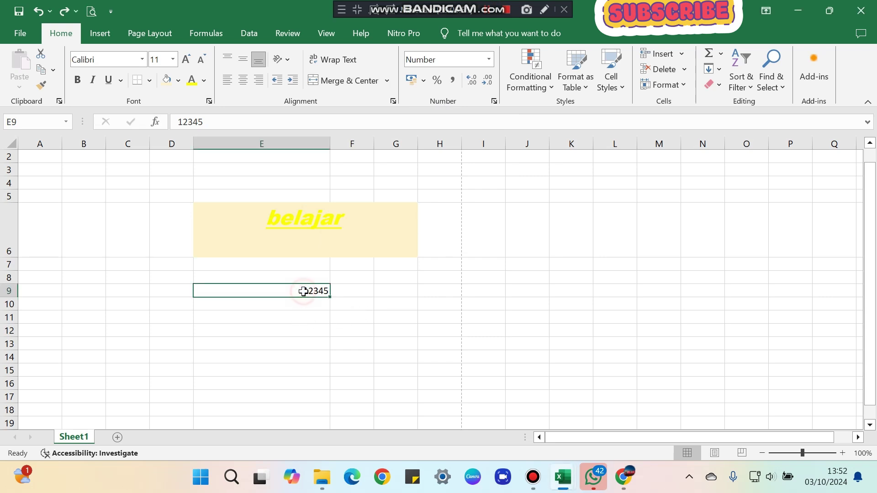
left_click(439, 81)
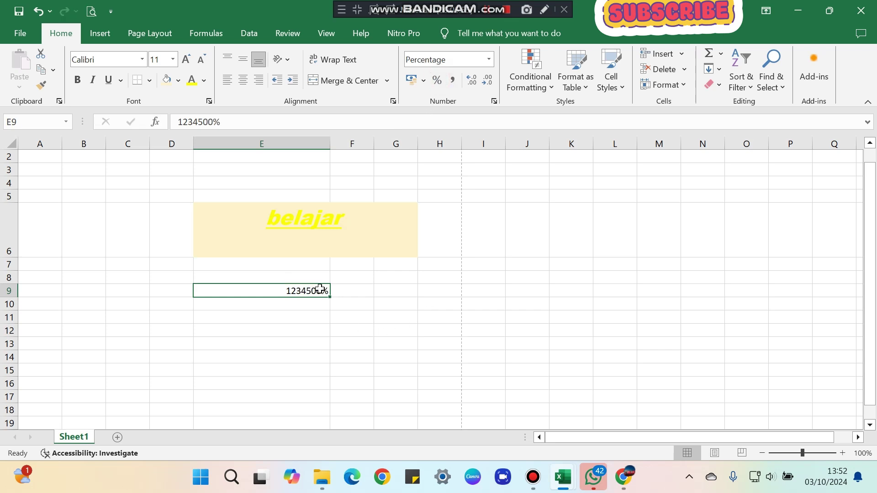
key("ctrl+z")
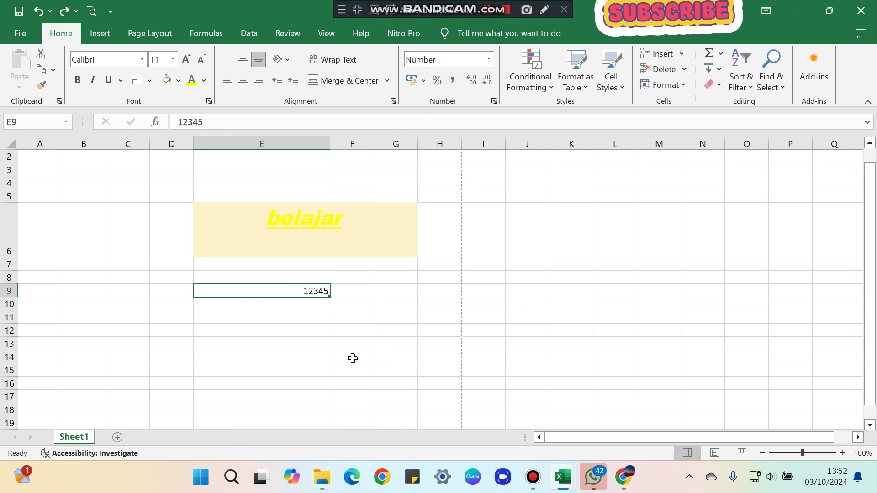
Step: Apply the comma style to E9, adding two decimal places and removing them again
left_click(455, 80)
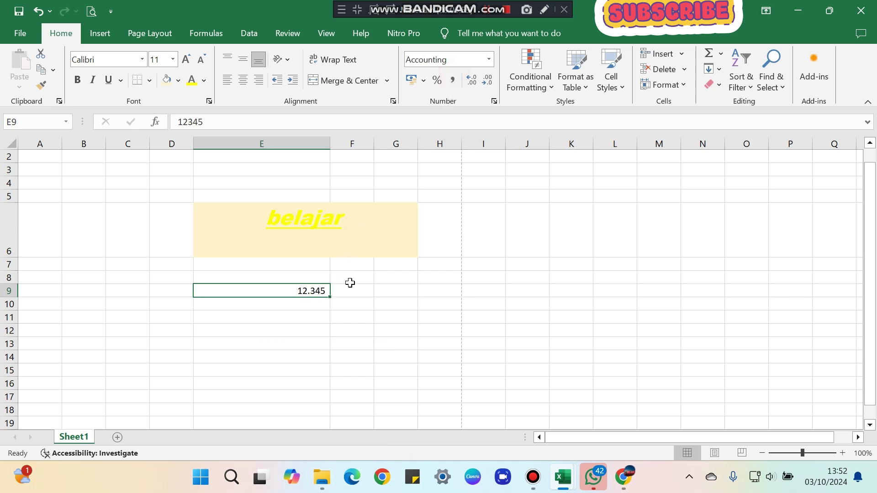
left_click(471, 79)
left_click(471, 80)
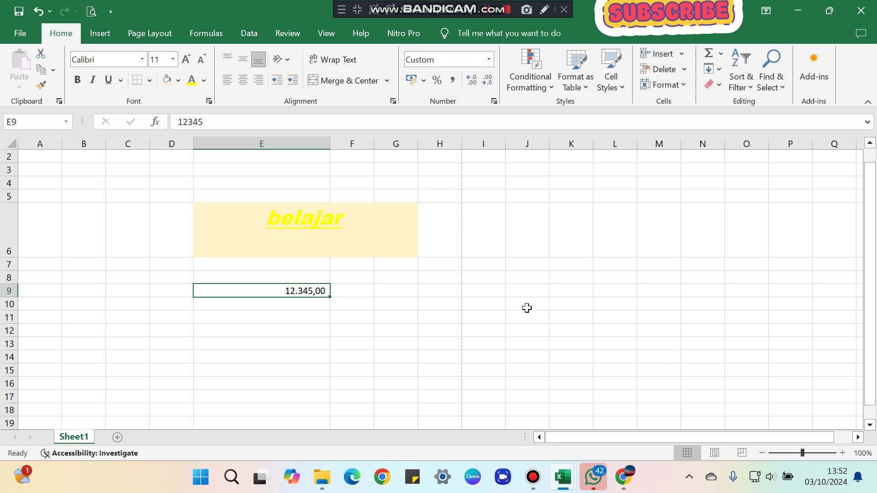
left_click(488, 80)
left_click(488, 79)
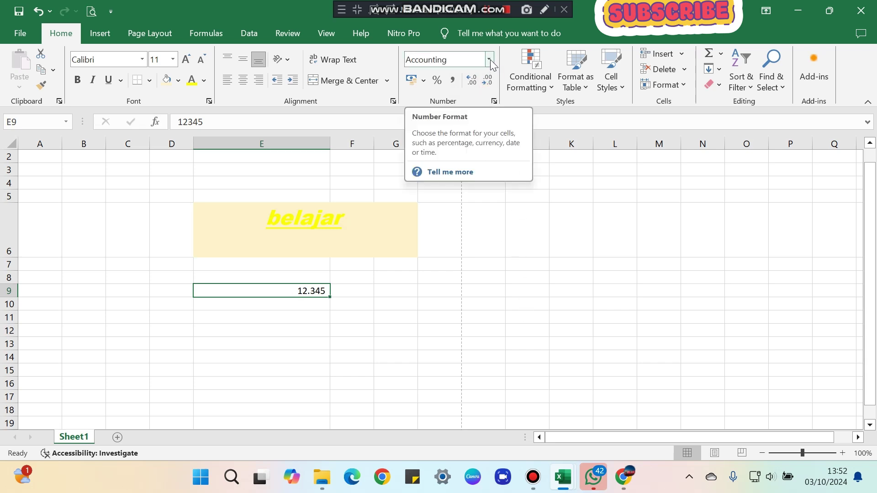
Step: Examine the available number formats and the list of AutoSum functions without applying any
left_click(490, 63)
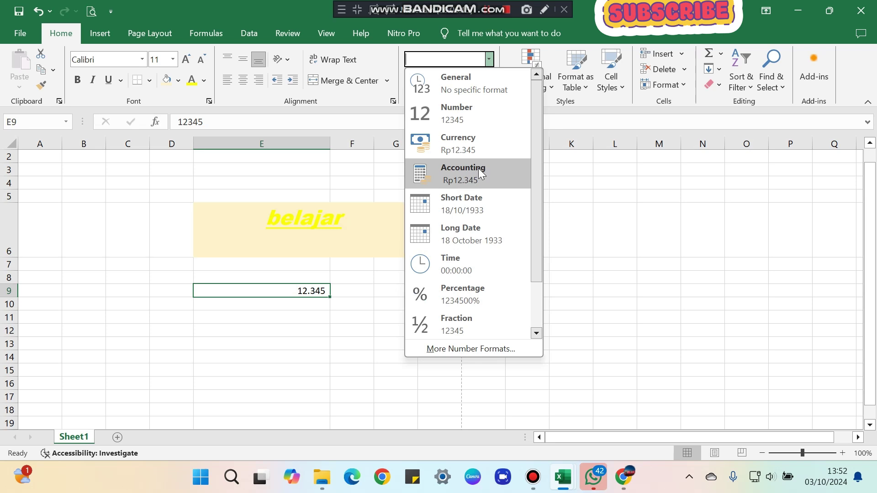
left_click(474, 184)
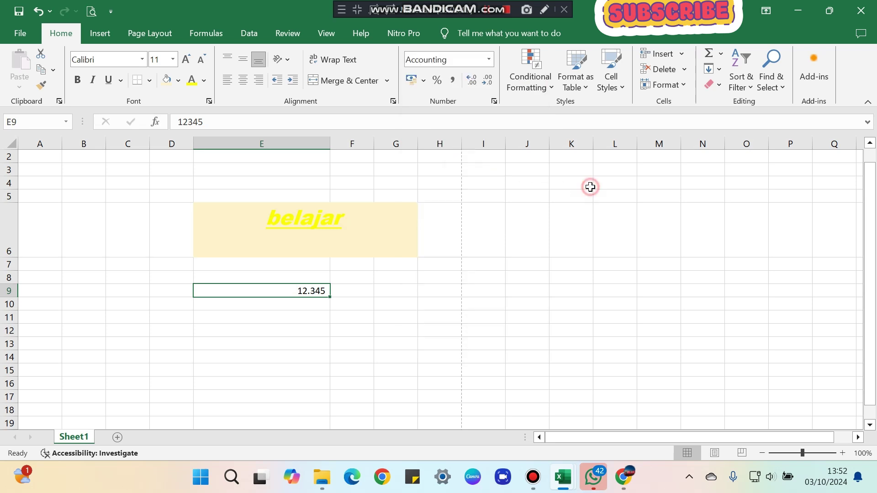
left_click(489, 13)
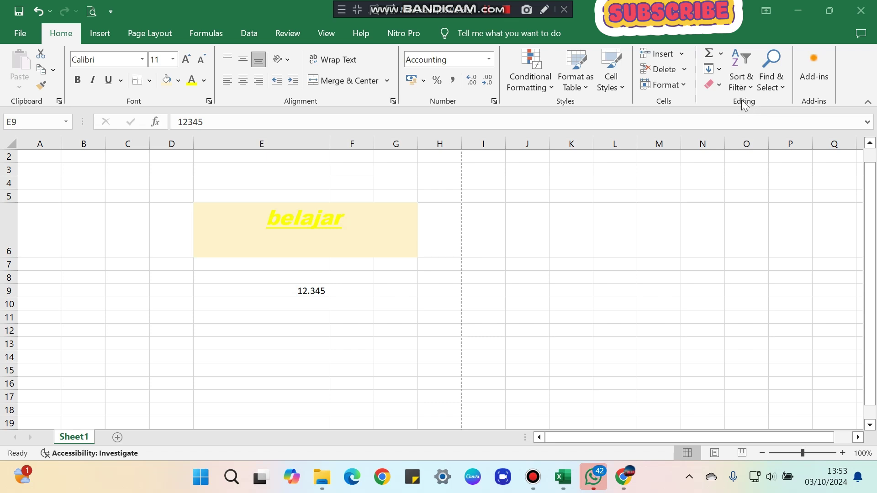
left_click(720, 53)
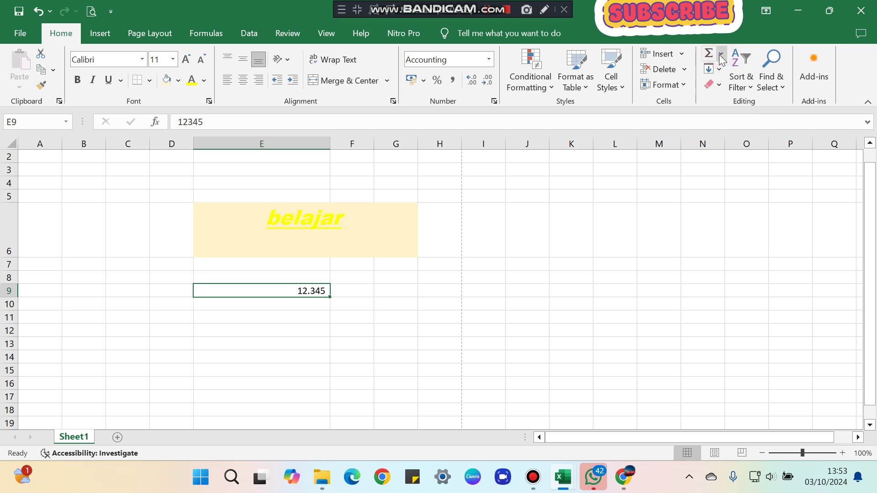
left_click(720, 53)
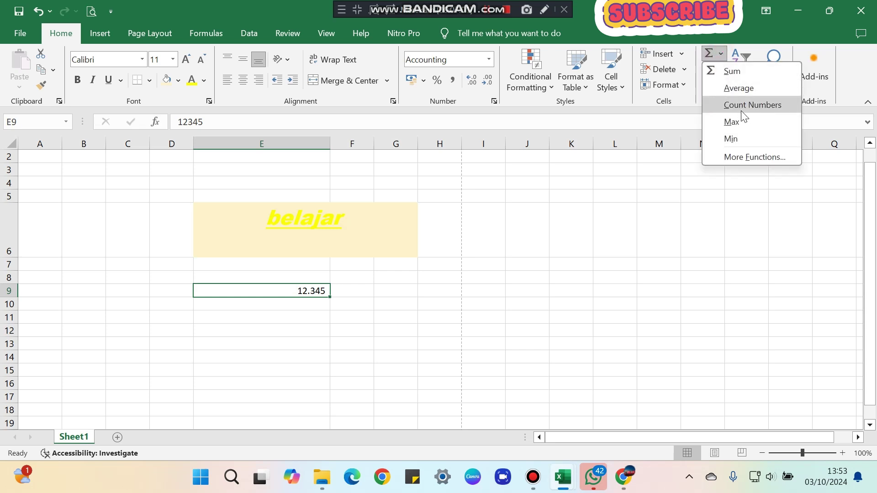
left_click(711, 206)
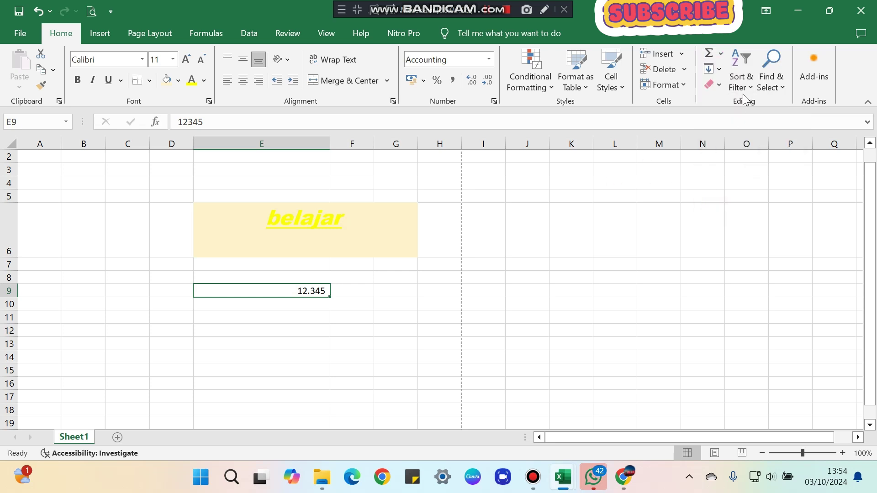
left_click(483, 13)
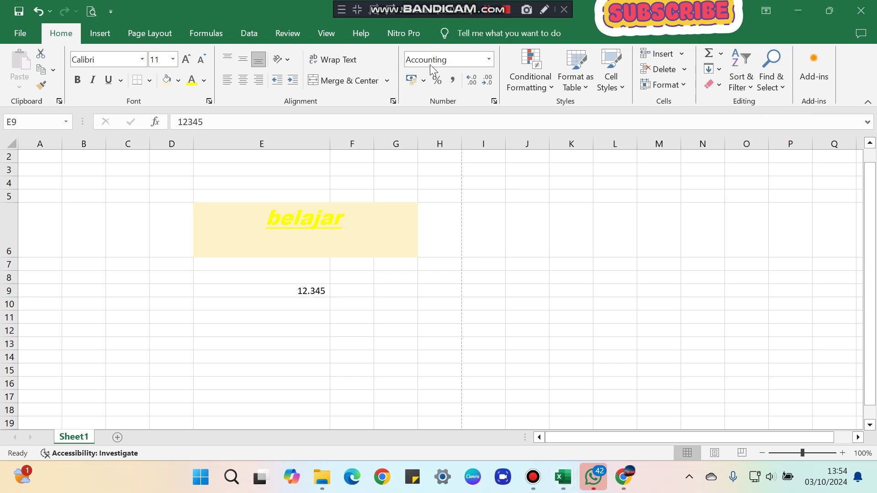
Step: Draw a rectangle shape to the right of the merged "belajar" cell, spanning about columns I to L and rows 6 to 10
left_click(97, 35)
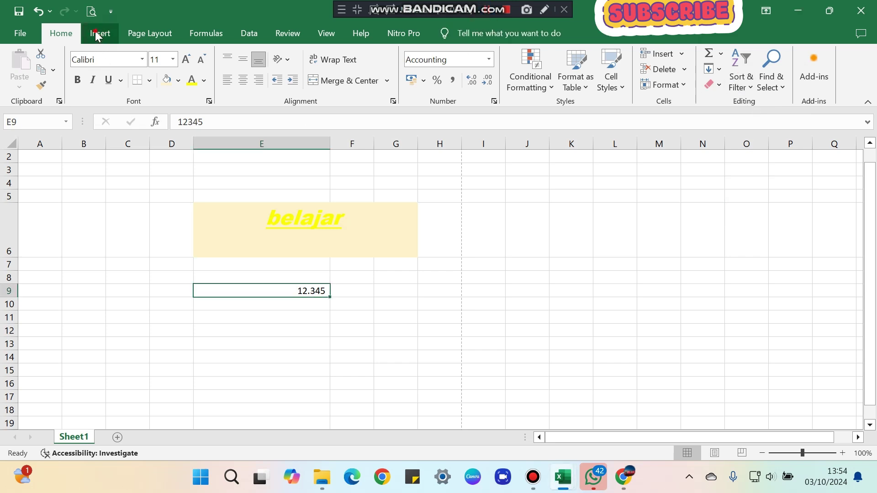
left_click(487, 10)
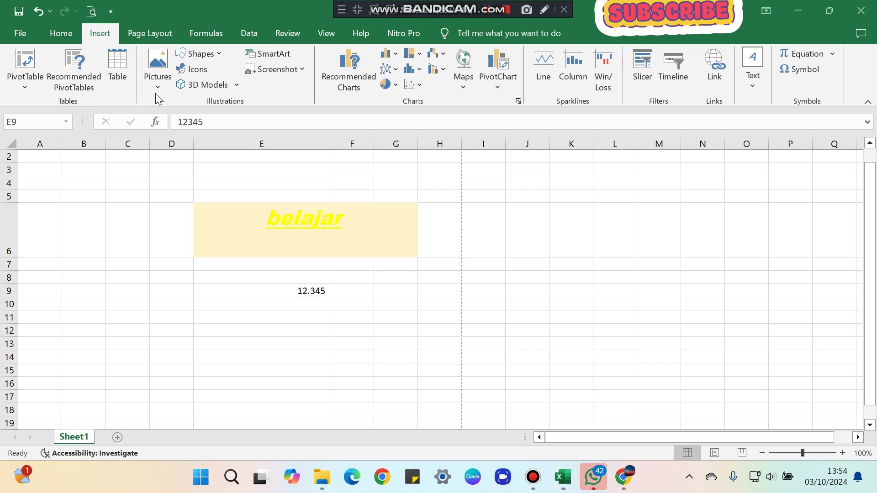
left_click(212, 53)
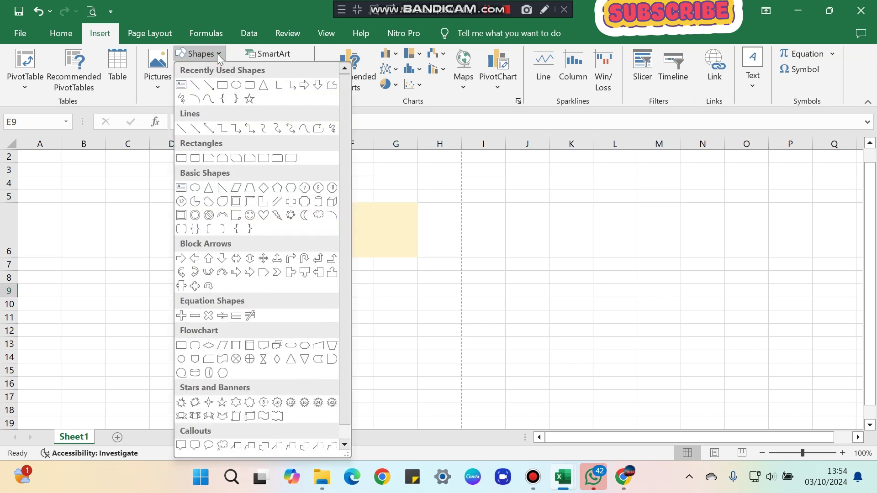
left_click(222, 85)
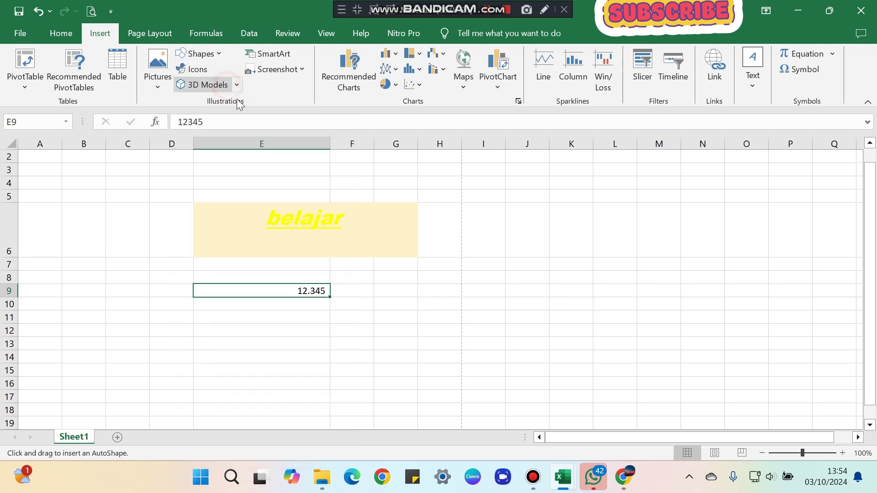
left_click_drag(497, 235, 601, 309)
left_click(773, 275)
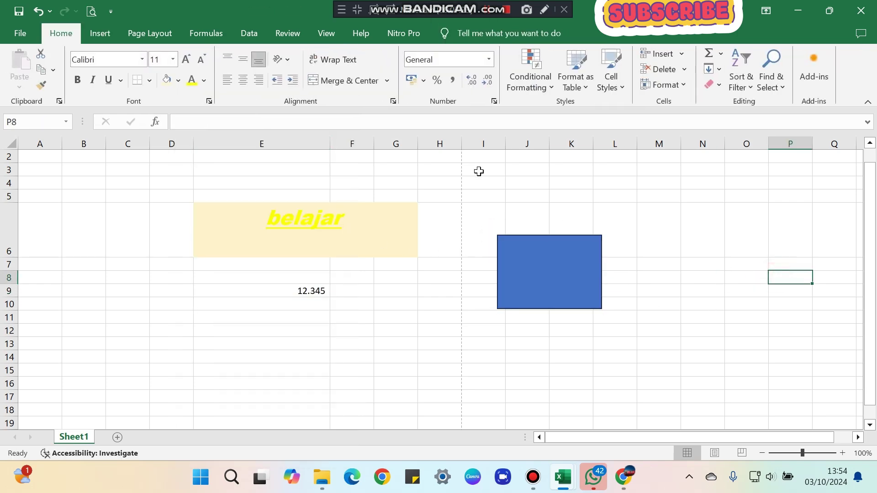
Step: Look through the built-in equations and insert the Arabic Ray symbol (character code 0608) twice in cell P8
left_click(101, 35)
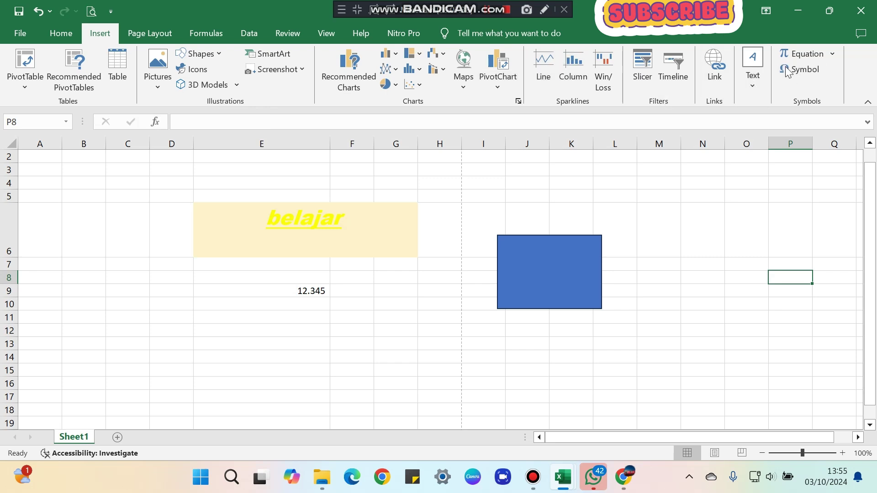
left_click(830, 54)
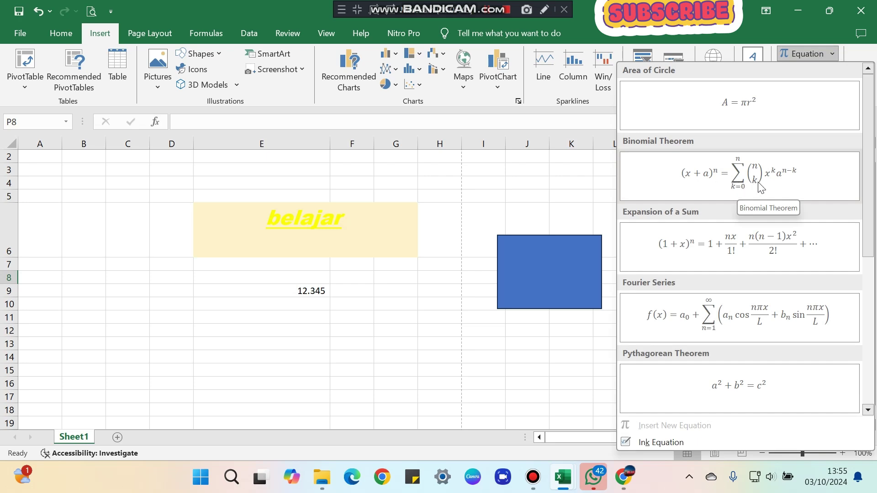
left_click(865, 50)
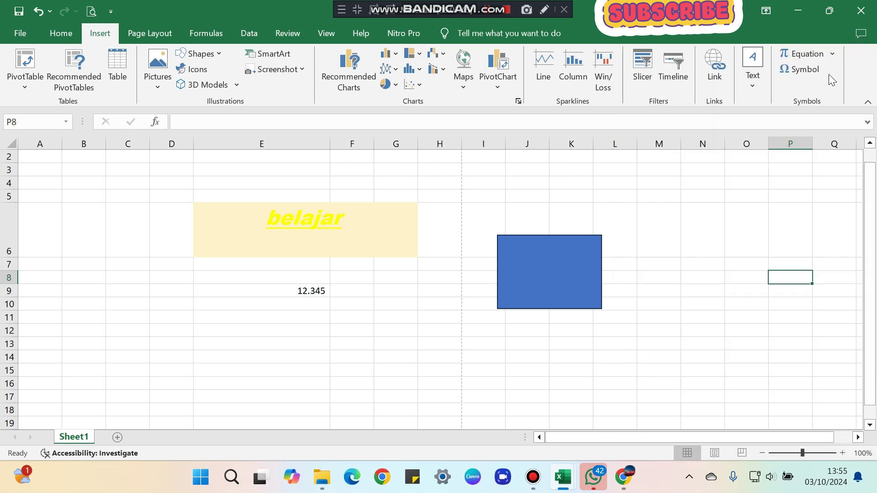
left_click(808, 72)
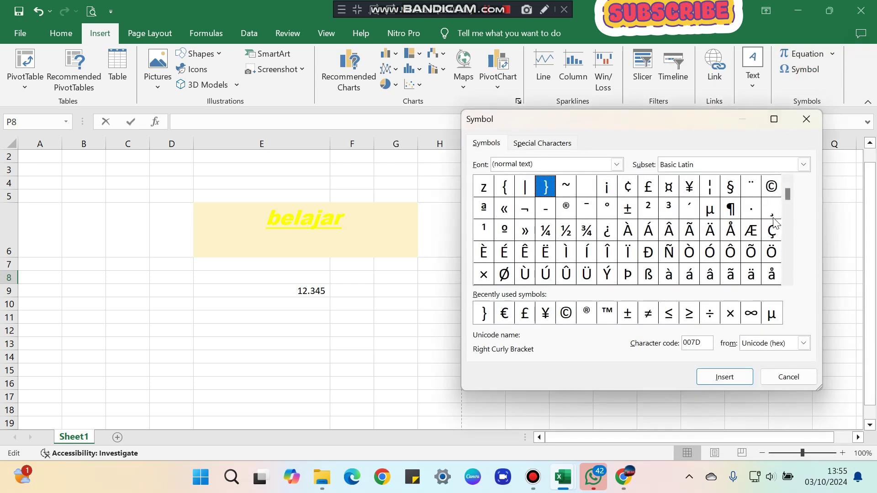
left_click_drag(786, 206, 787, 221)
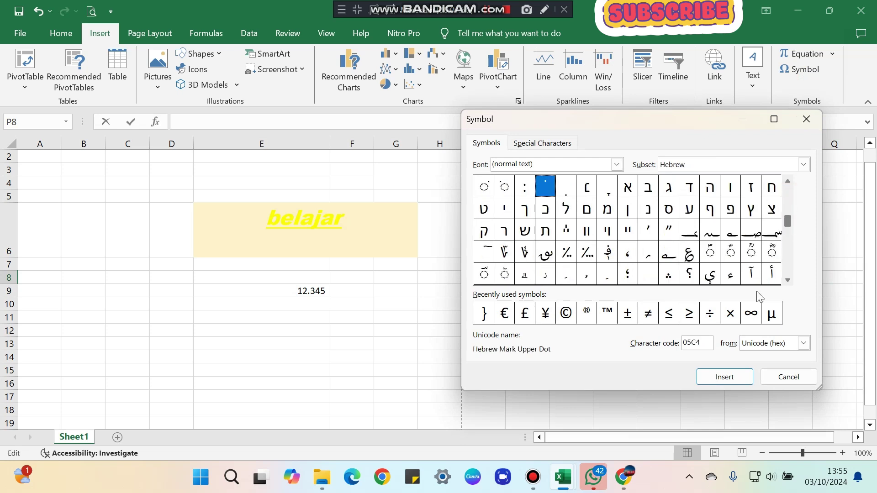
left_click(544, 252)
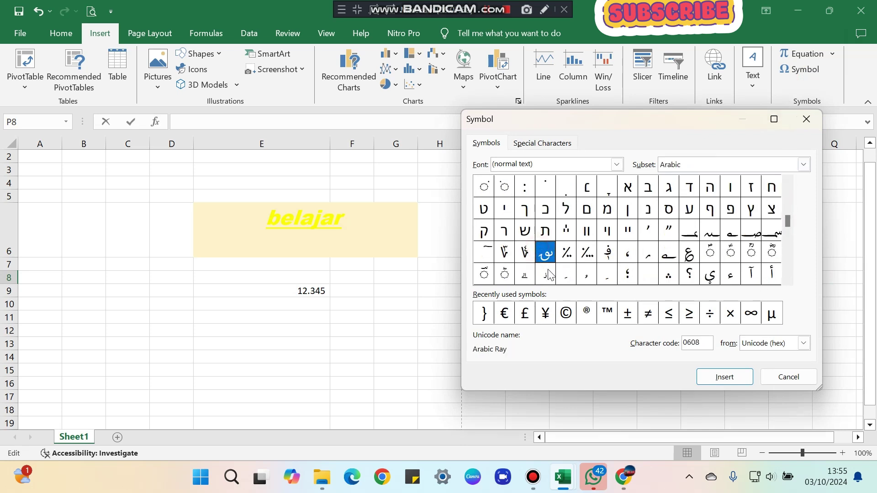
left_click(724, 377)
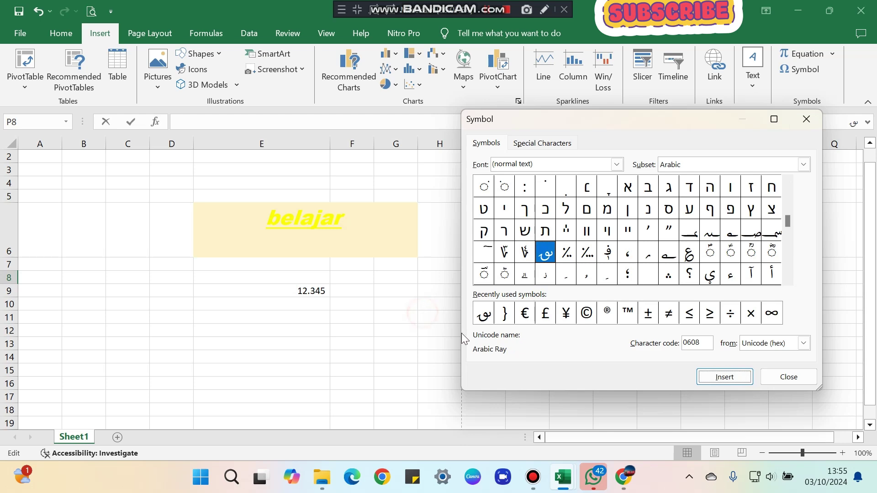
left_click(745, 377)
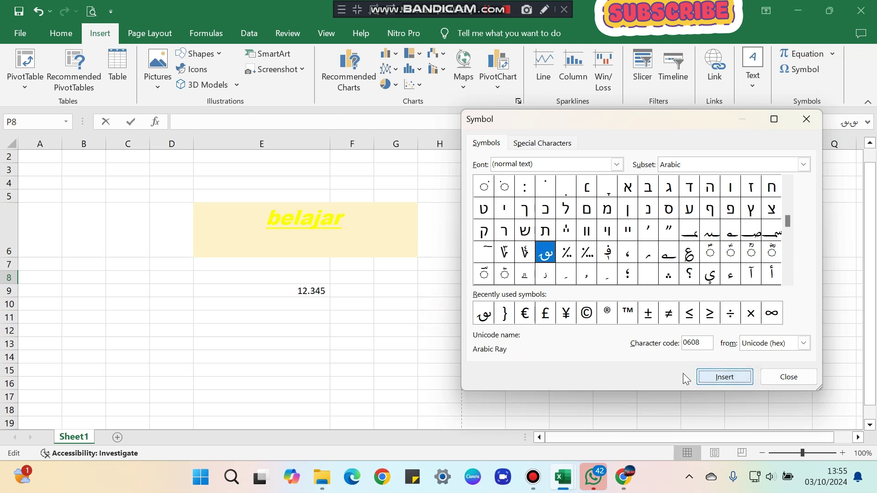
left_click(792, 377)
left_click_drag(660, 238, 703, 237)
left_click(789, 281)
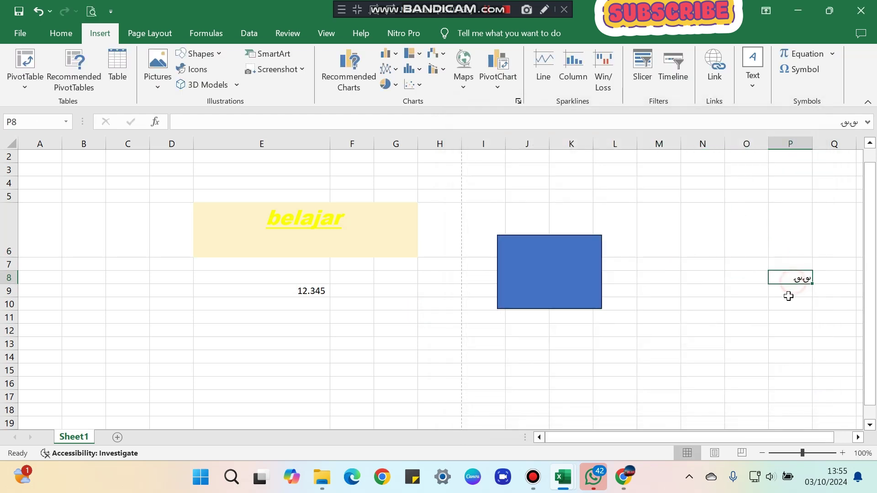
Step: Examine the page margin, orientation, paper size and print area options without applying any
left_click(149, 35)
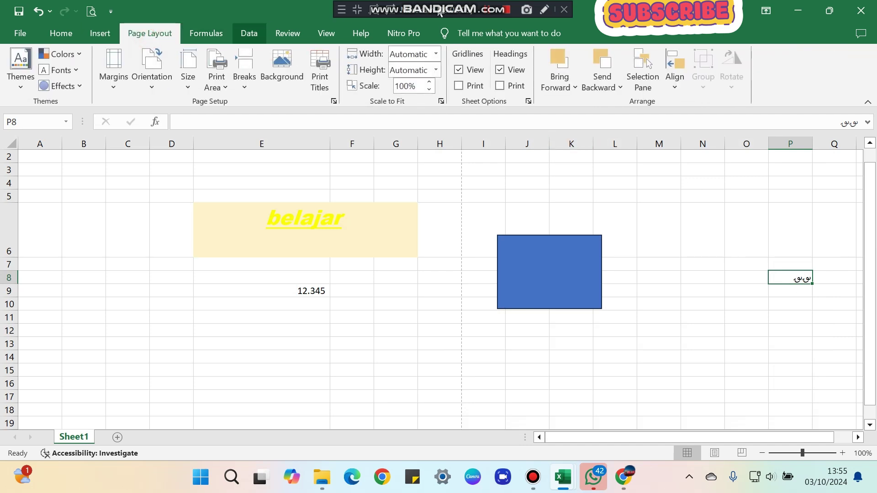
left_click(487, 11)
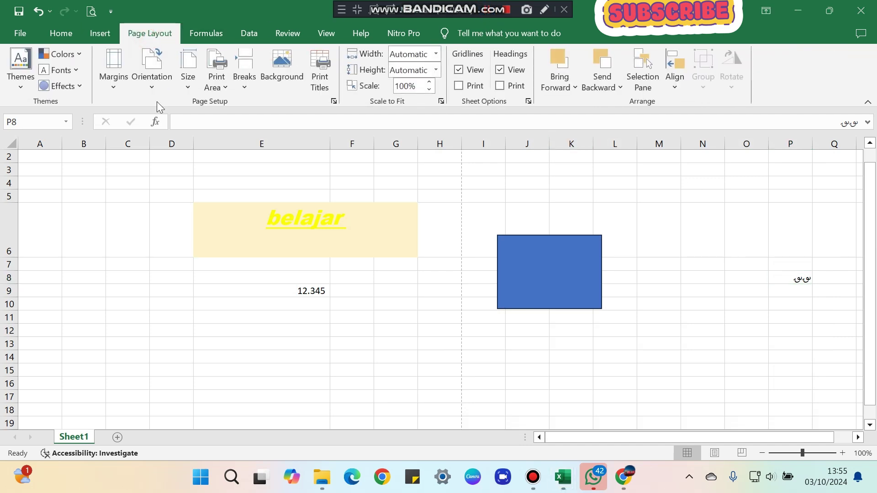
left_click(110, 90)
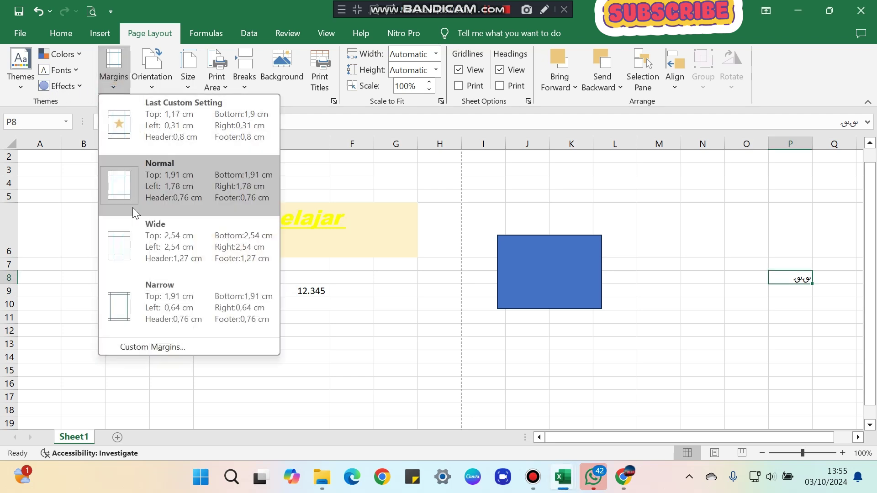
left_click(154, 79)
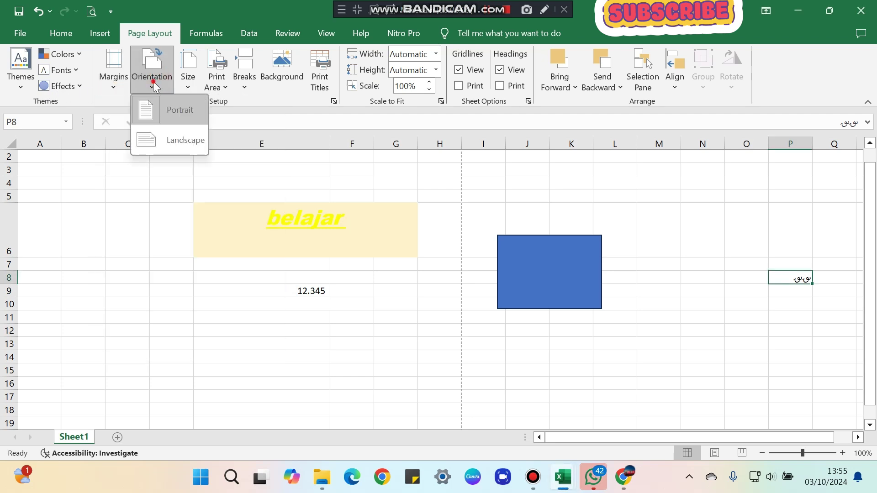
left_click(152, 83)
left_click(153, 87)
left_click(189, 80)
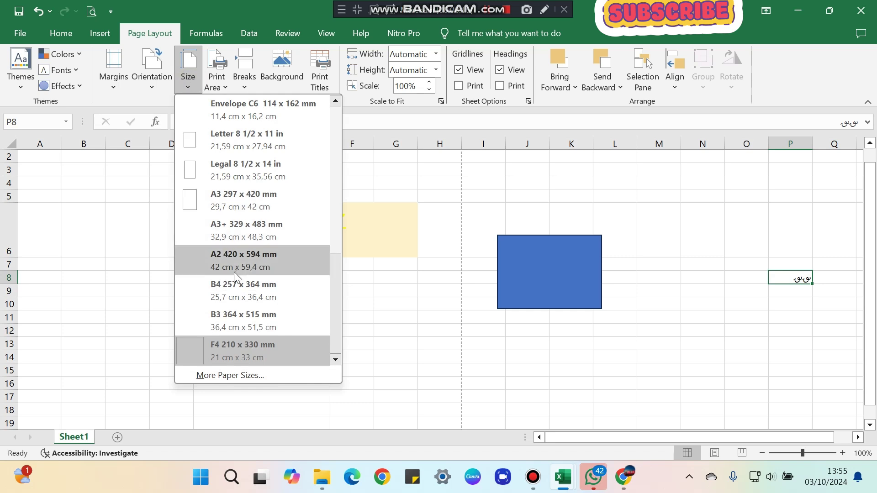
left_click(109, 246)
left_click(223, 87)
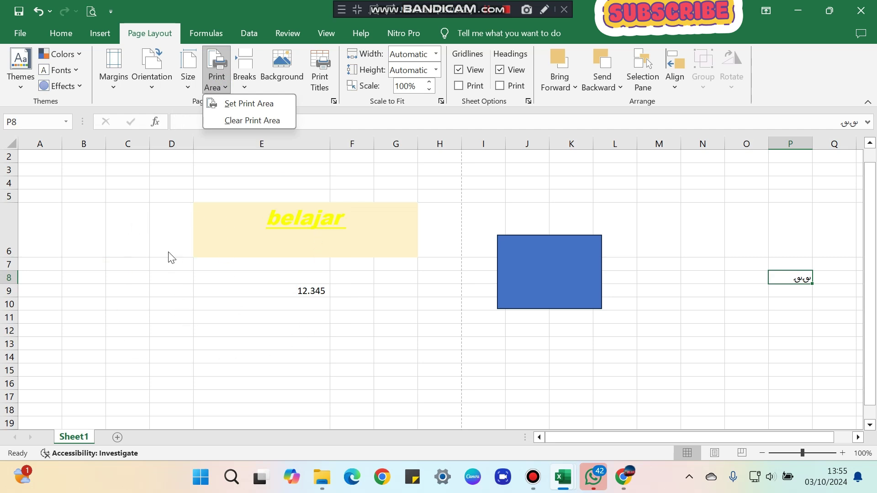
left_click(158, 244)
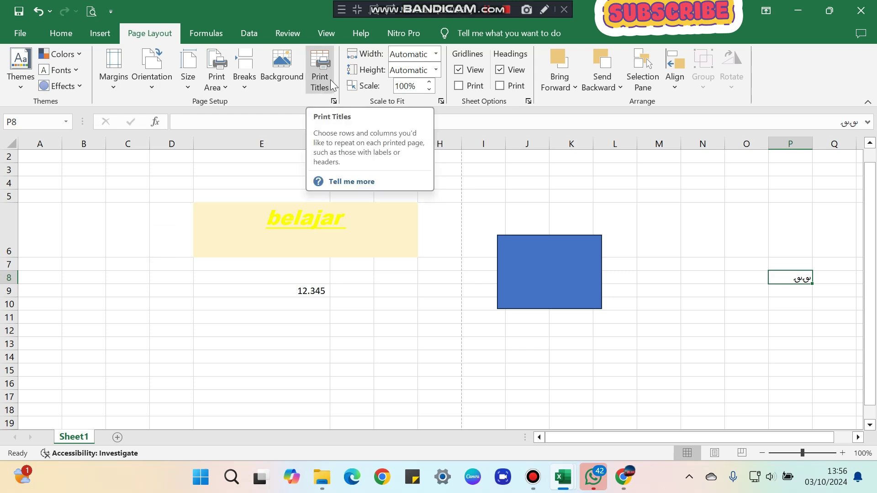
Step: Hide the worksheet gridlines through the page layout's sheet options and show them again
left_click(457, 70)
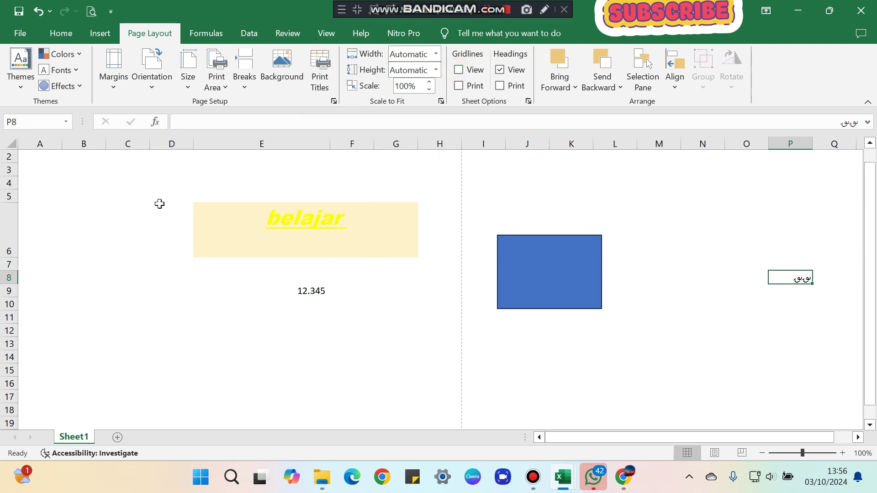
left_click(458, 70)
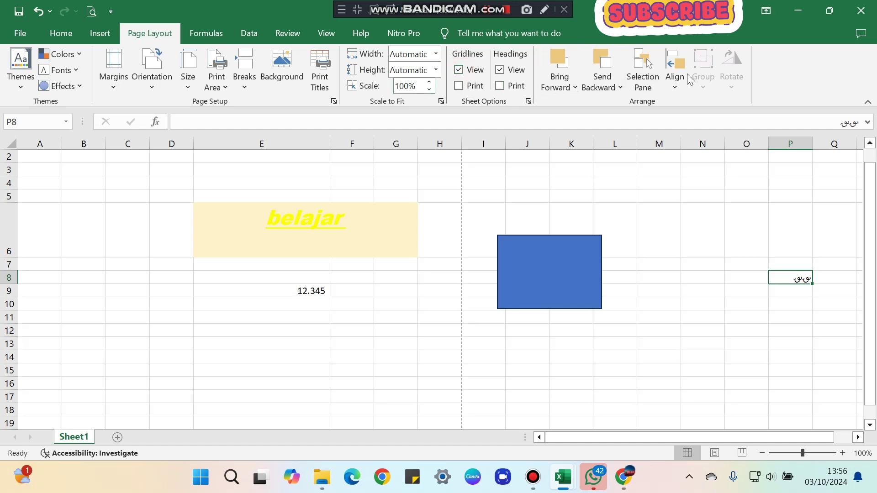
Step: Look through the available function library, data sorting and filtering, and proofing and protection commands
left_click(208, 31)
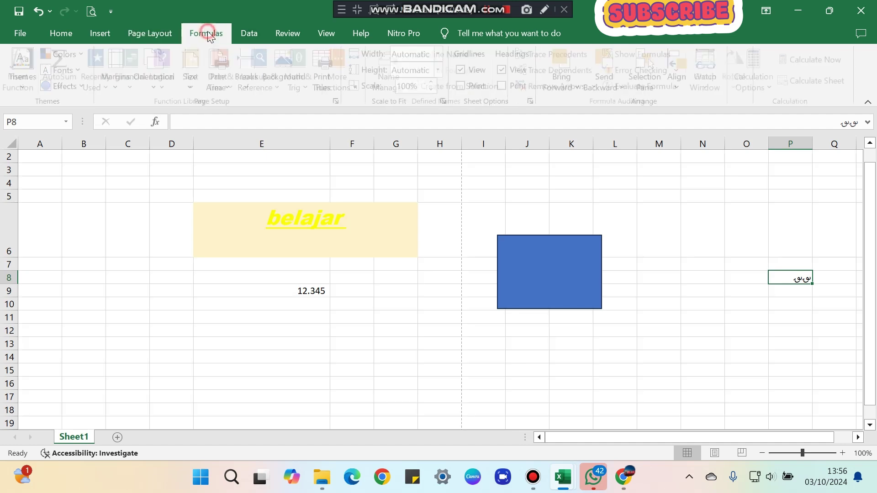
left_click(486, 10)
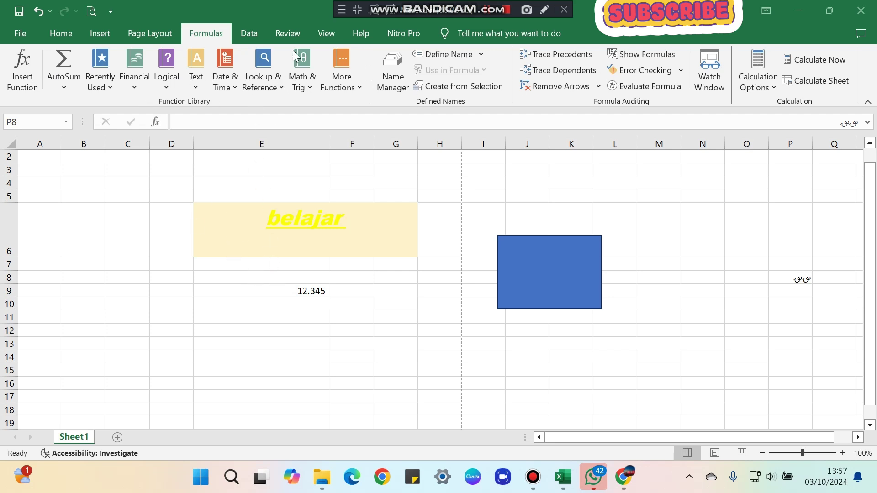
left_click(251, 32)
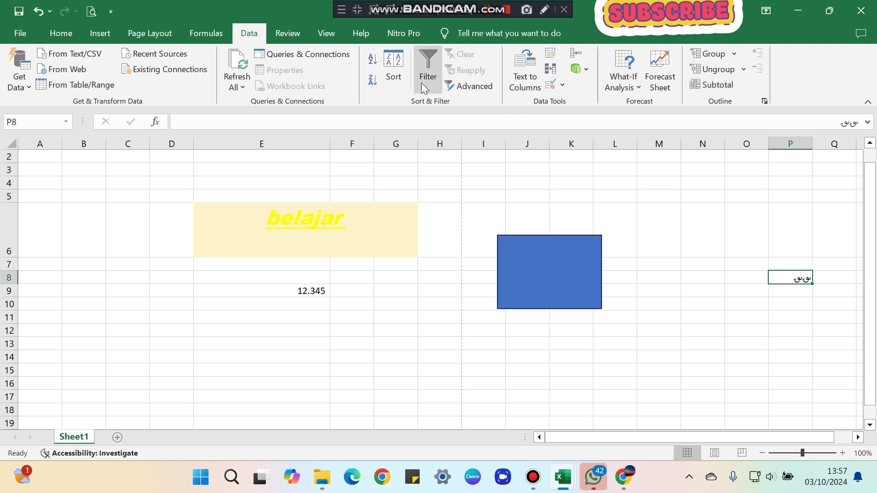
left_click(287, 33)
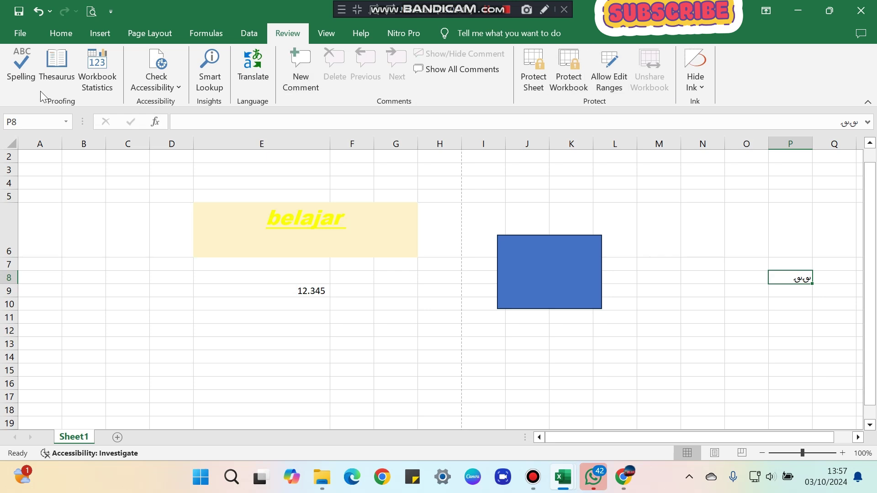
Step: Turn off the gridlines in the workbook's view settings and turn them back on
left_click(336, 39)
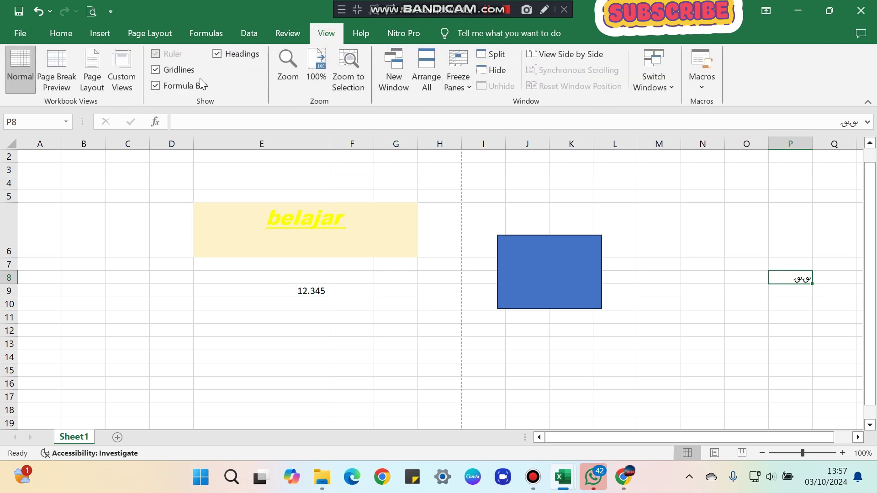
left_click(155, 73)
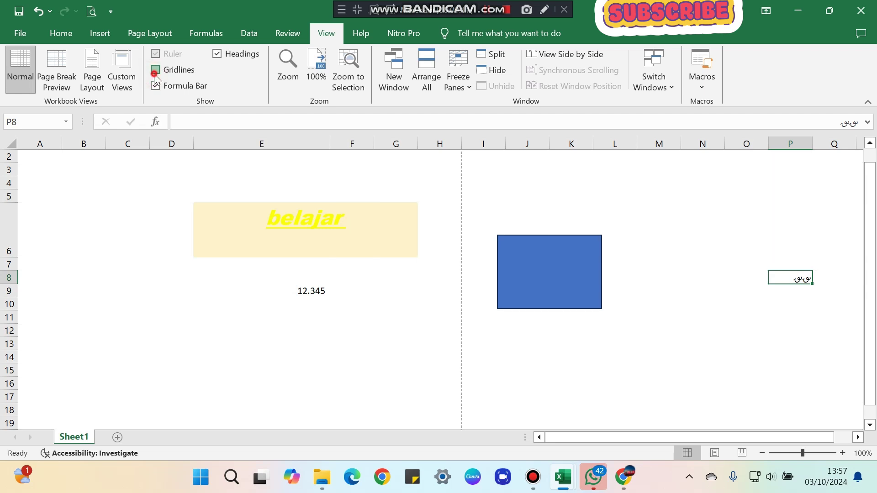
left_click(156, 74)
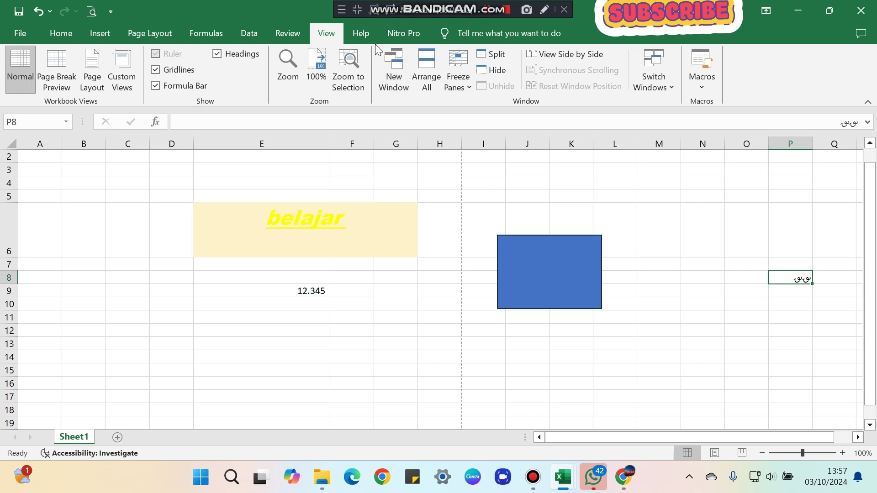
Step: Look through the help and support resources and the Nitro Pro PDF creation settings
left_click(361, 34)
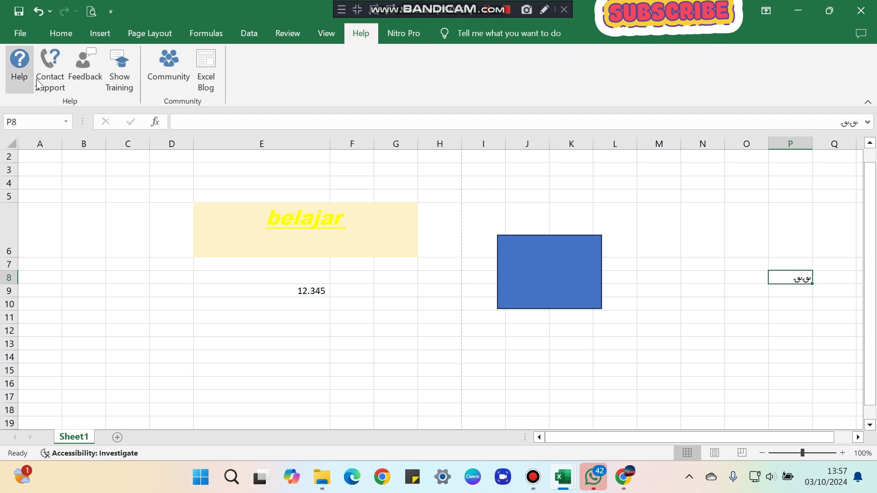
left_click(403, 34)
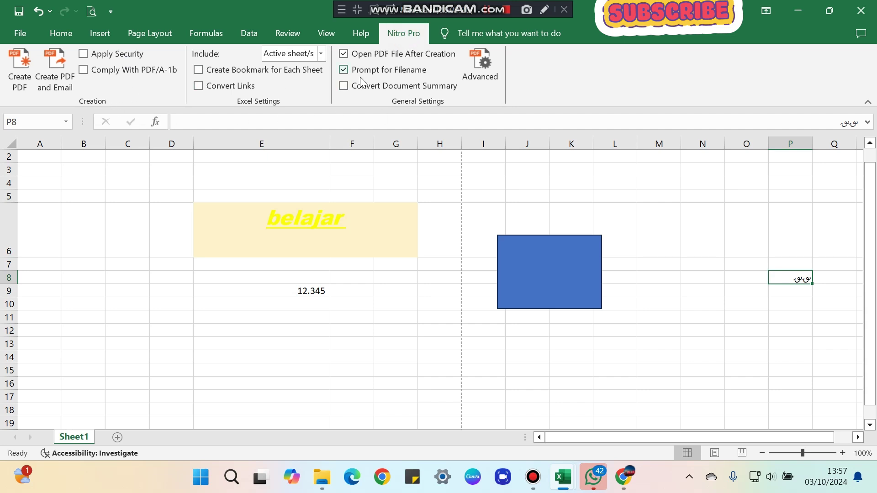